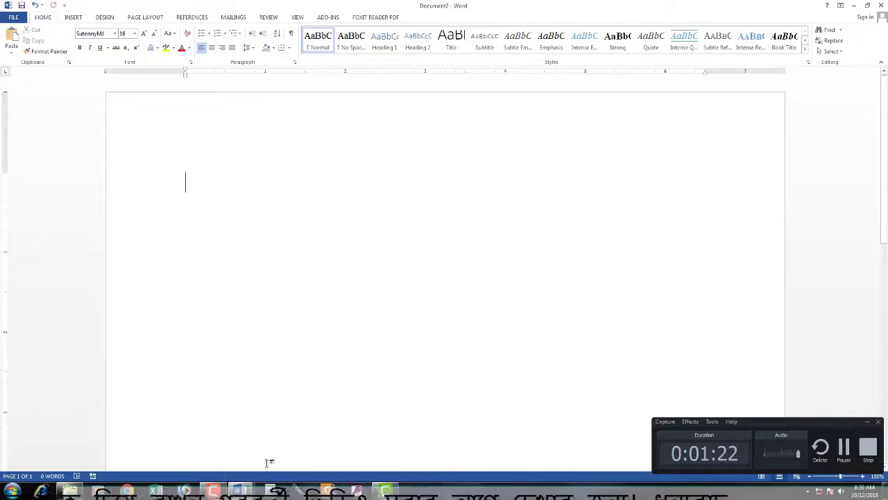
Select and copy the first numbered instruction line of BANGLA TYPE.doc
mouse_move(239, 491)
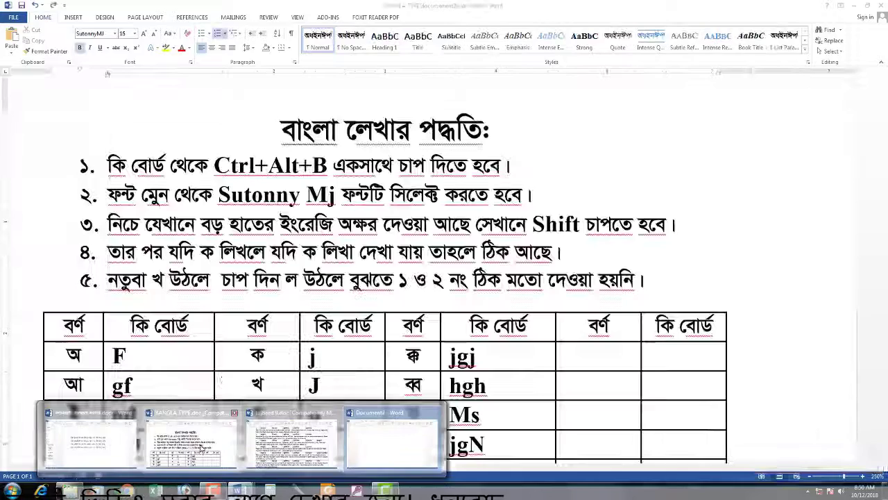
click(292, 431)
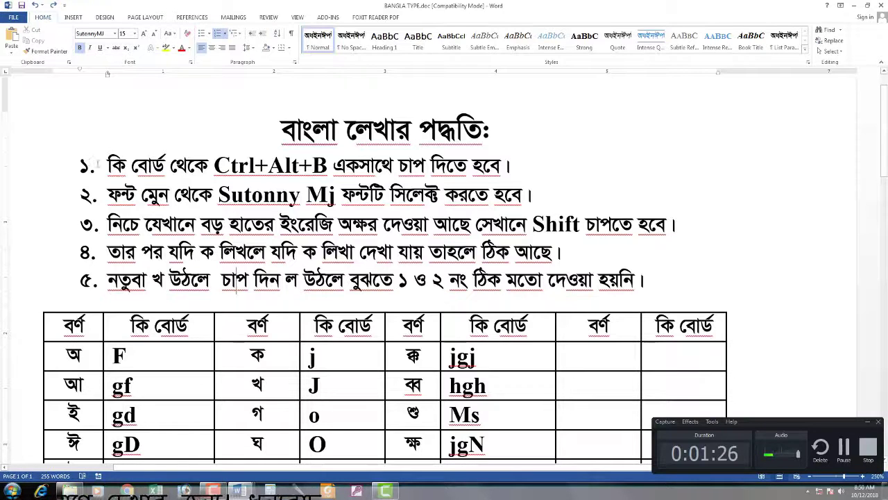
drag(107, 165, 251, 168)
drag(333, 166, 433, 166)
click(508, 167)
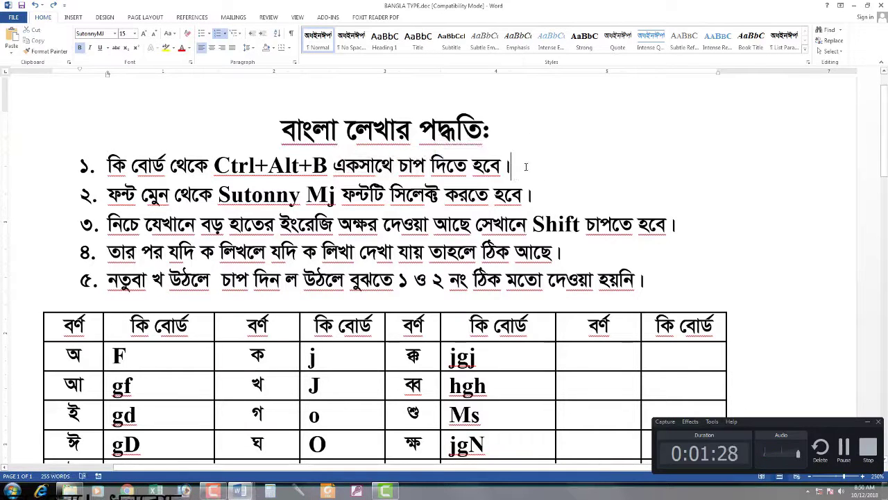
drag(509, 166, 109, 165)
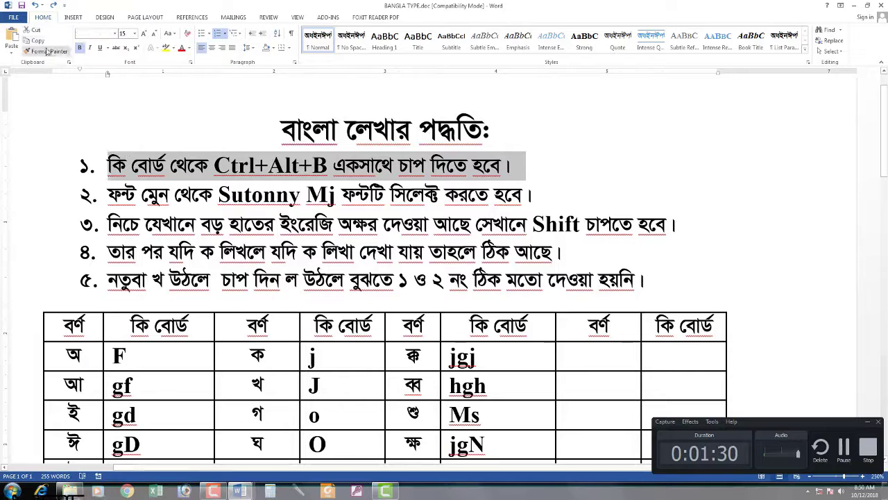
click(37, 40)
Paste the copied line into the blank Document2
click(239, 490)
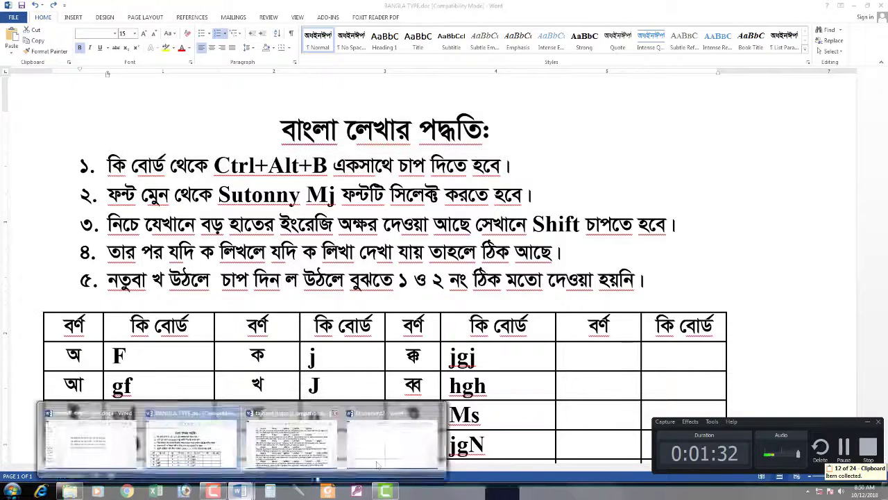
click(386, 413)
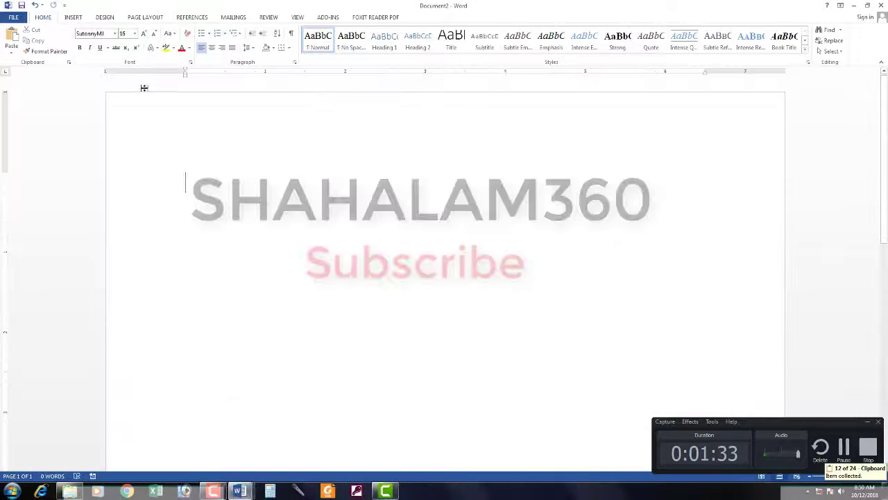
click(13, 39)
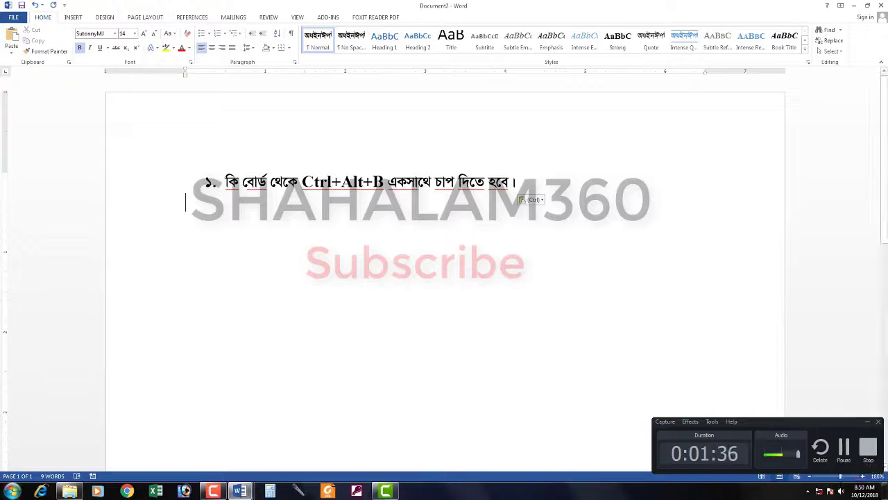
Back in BANGLA TYPE.doc, copy line 4 to the clipboard
click(855, 5)
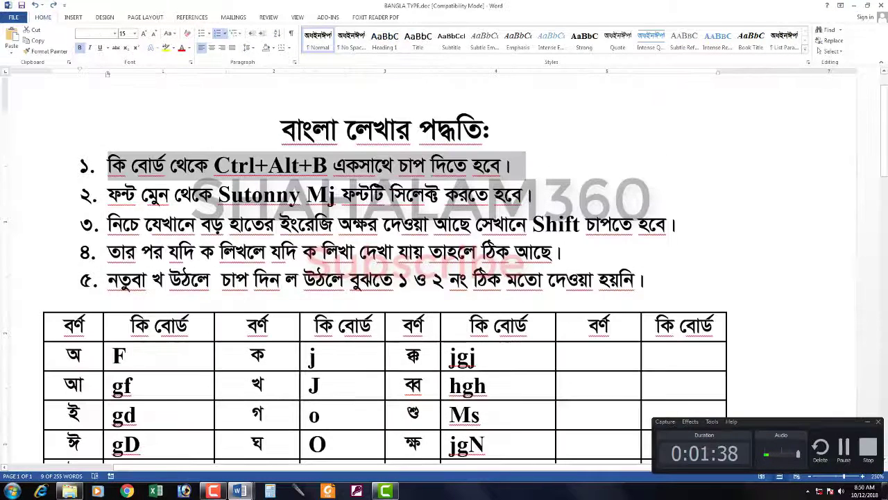
click(569, 210)
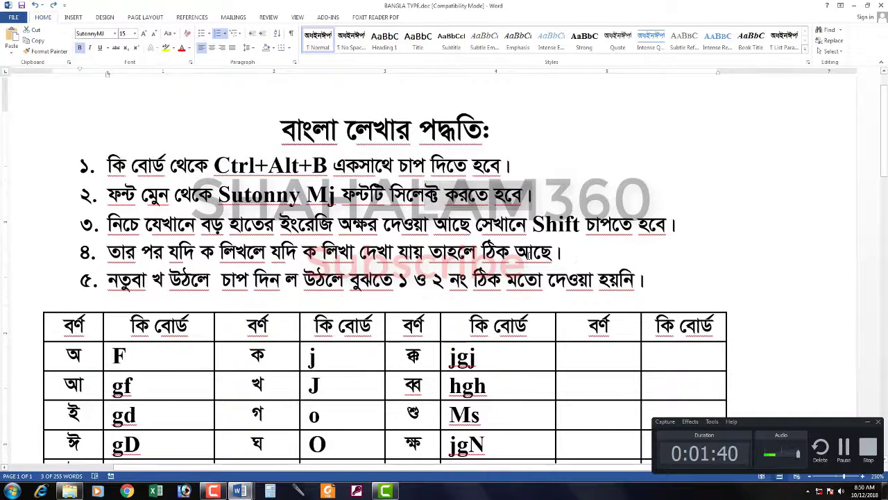
drag(562, 254, 106, 253)
key(ctrl+c)
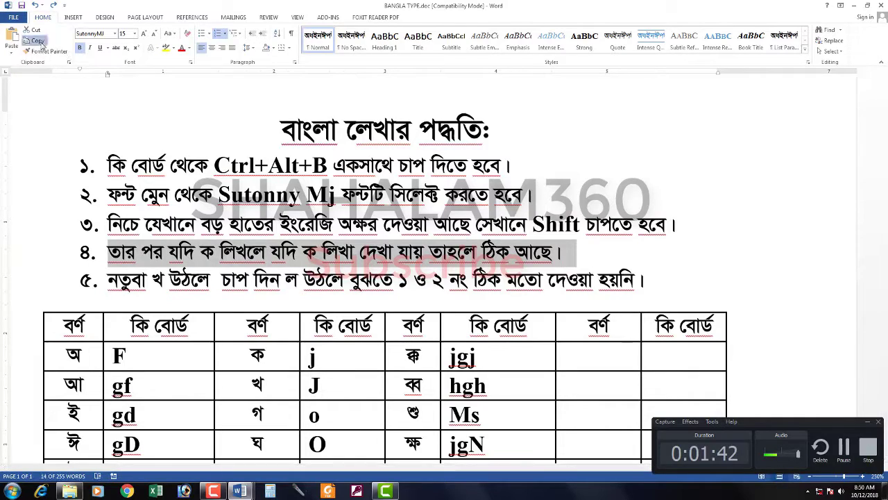
scroll(546, 383, down, 3)
scroll(500, 332, up, 2)
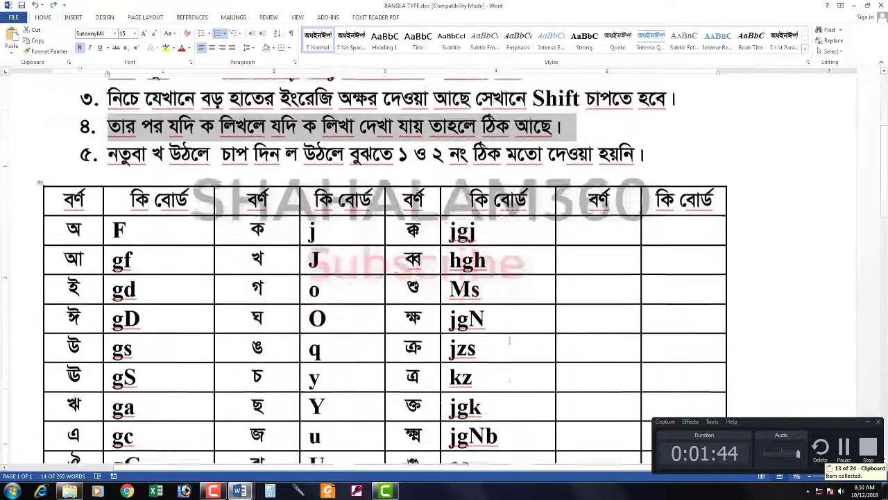
click(499, 332)
scroll(369, 320, up, 2)
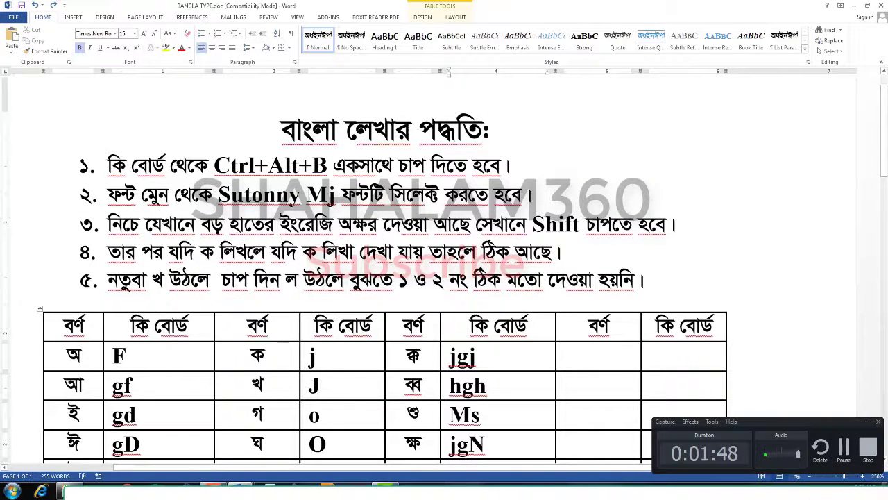
click(530, 251)
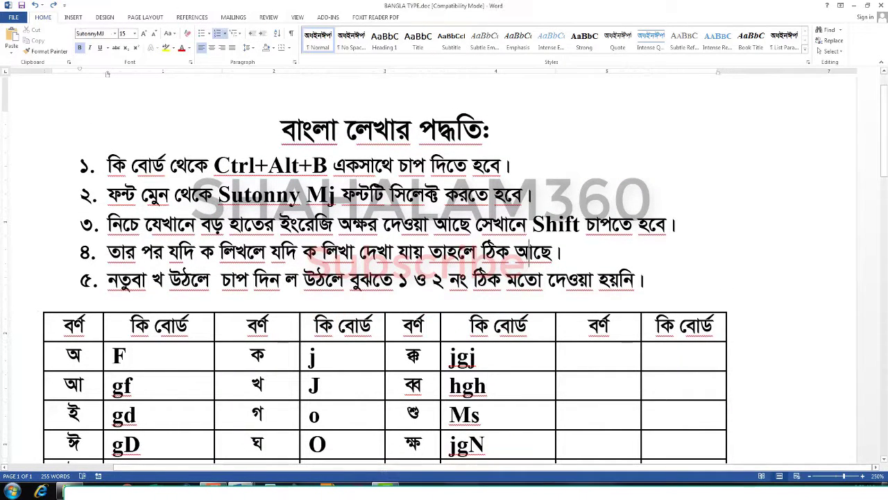
Copy the title line, then lines 4 and 5, to the clipboard
drag(281, 130, 509, 130)
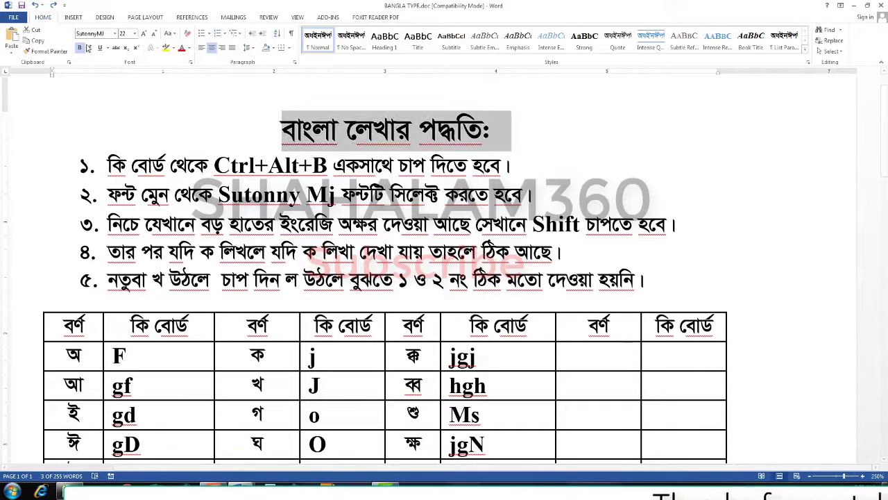
click(36, 41)
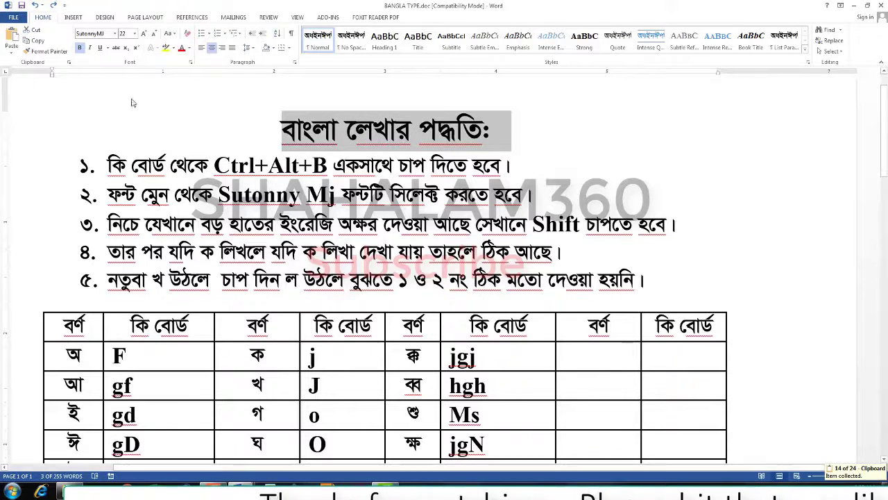
drag(658, 281, 27, 260)
click(36, 40)
Copy the ঈ and gD table cells to the clipboard
scroll(444, 278, down, 5)
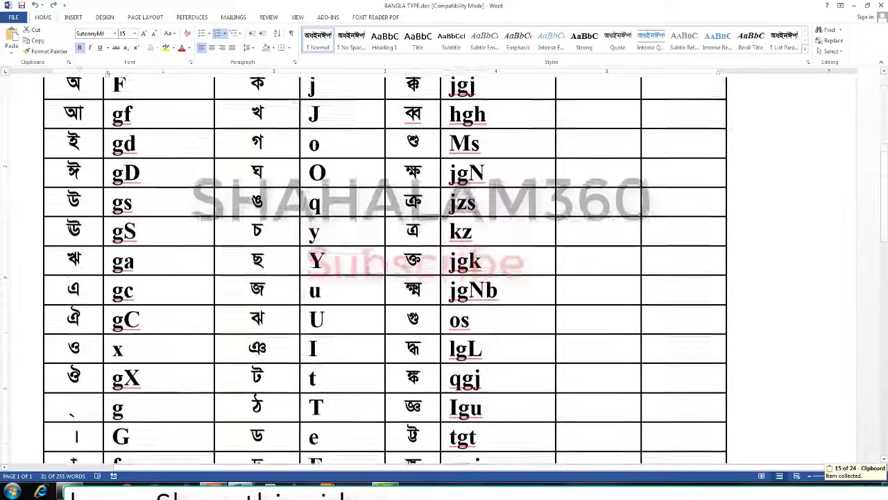
click(393, 78)
double_click(473, 196)
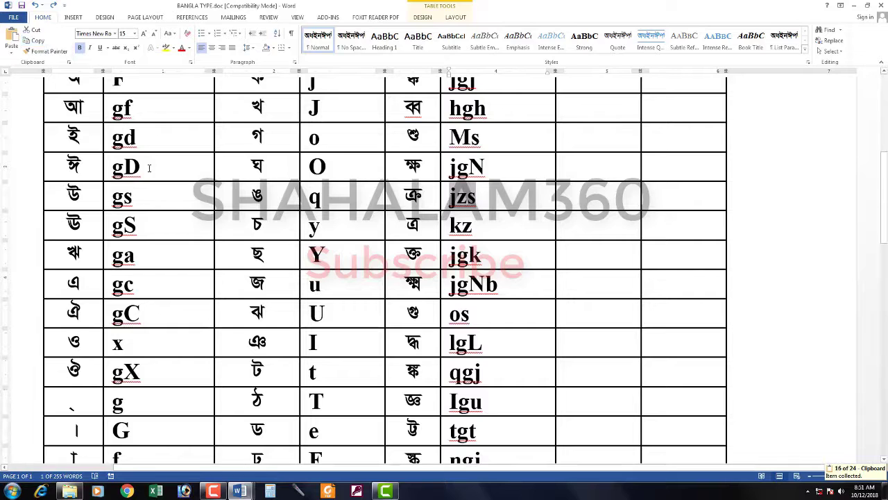
drag(144, 168, 62, 167)
click(35, 41)
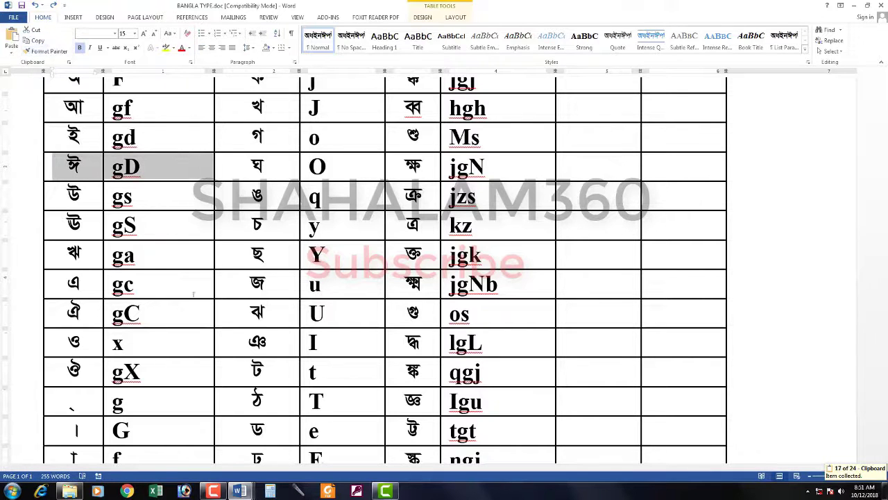
In tajbeed 9.doc, copy the end of the long explanation passage
mouse_move(239, 490)
click(298, 434)
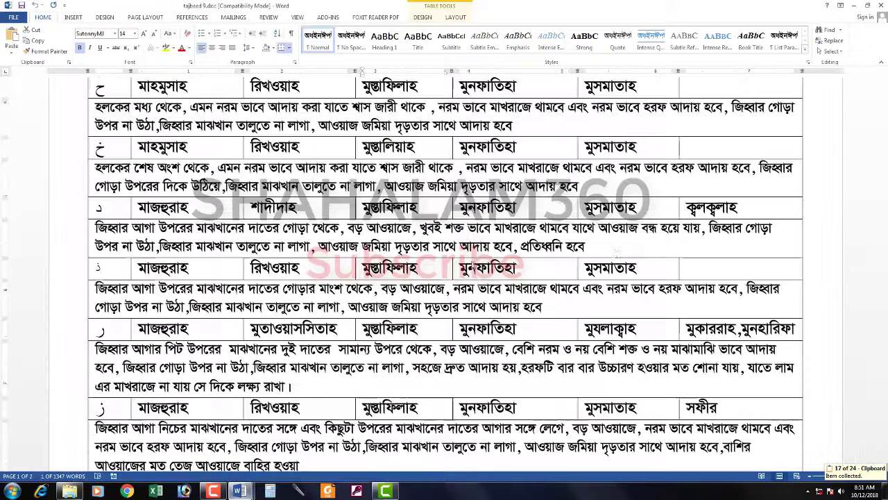
drag(586, 247, 95, 228)
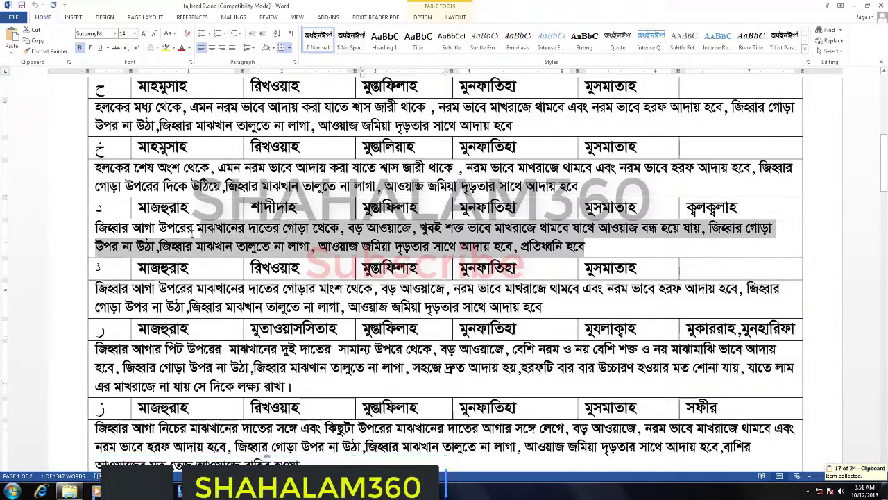
click(26, 42)
Copy the মাহমুসাহ and শাদীদাহ table cells with Ctrl+C
scroll(274, 310, up, 3)
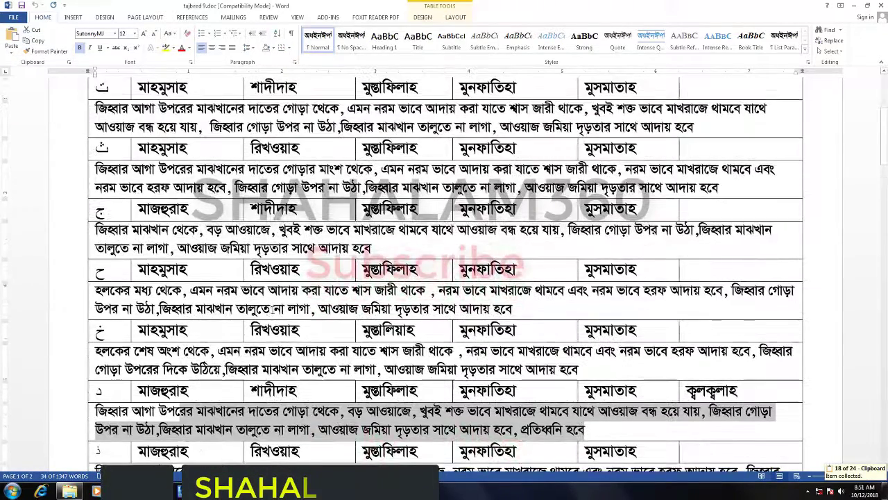
scroll(274, 310, up, 2)
drag(312, 176, 170, 173)
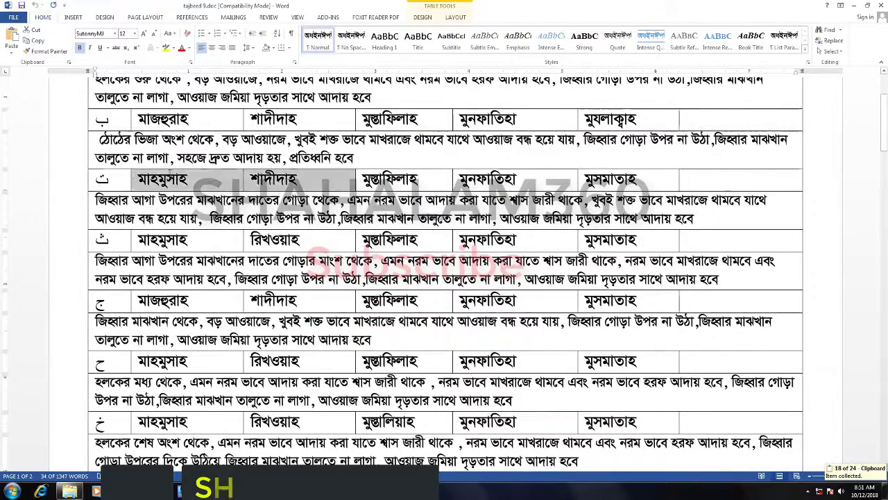
key(ctrl+c)
Copy most of the first long text cell, then return to Document2
scroll(402, 465, up, 2)
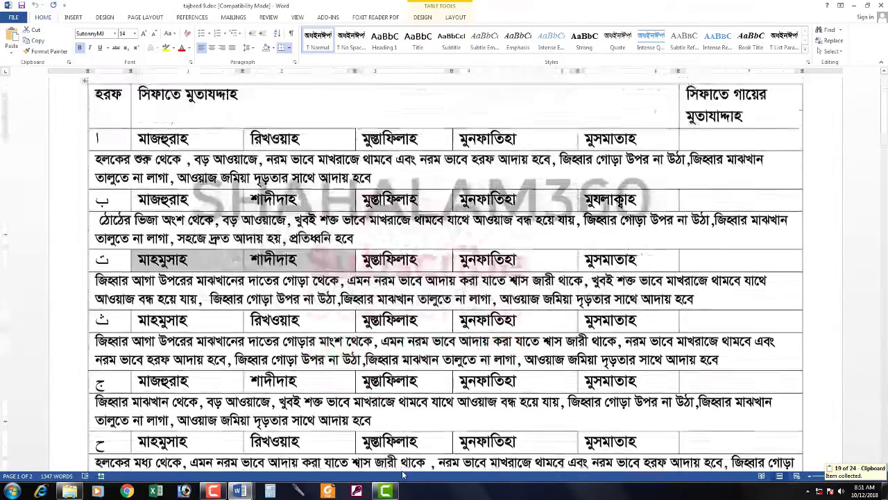
scroll(402, 472, up, 1)
triple_click(392, 232)
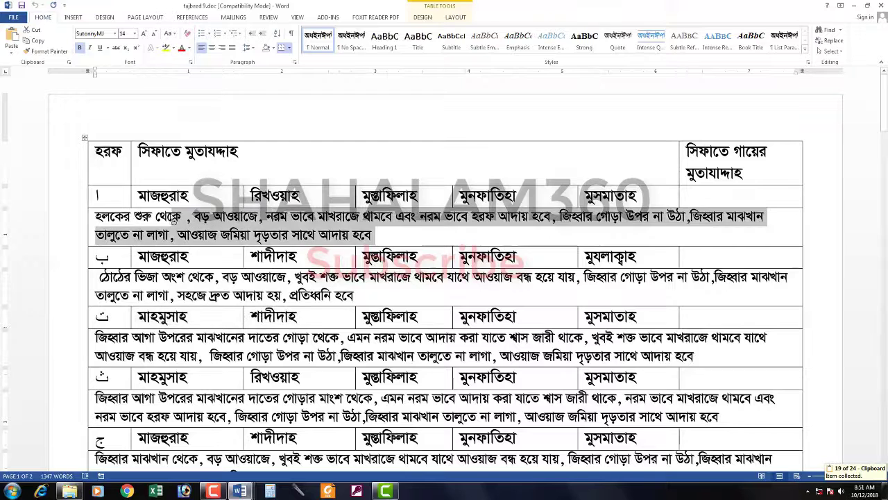
click(182, 216)
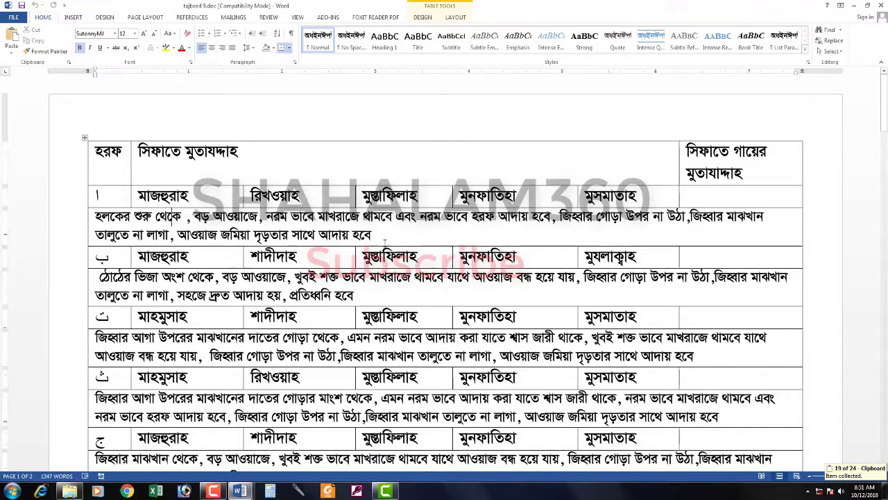
drag(385, 242, 194, 216)
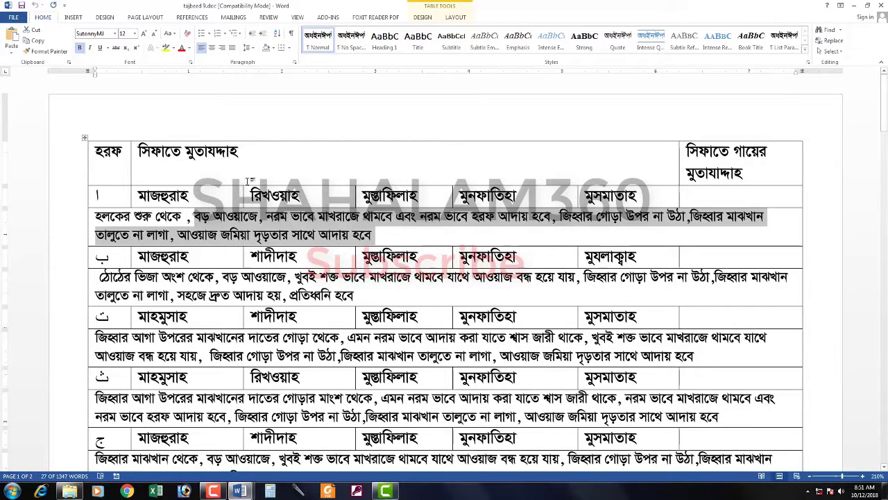
click(33, 40)
click(238, 491)
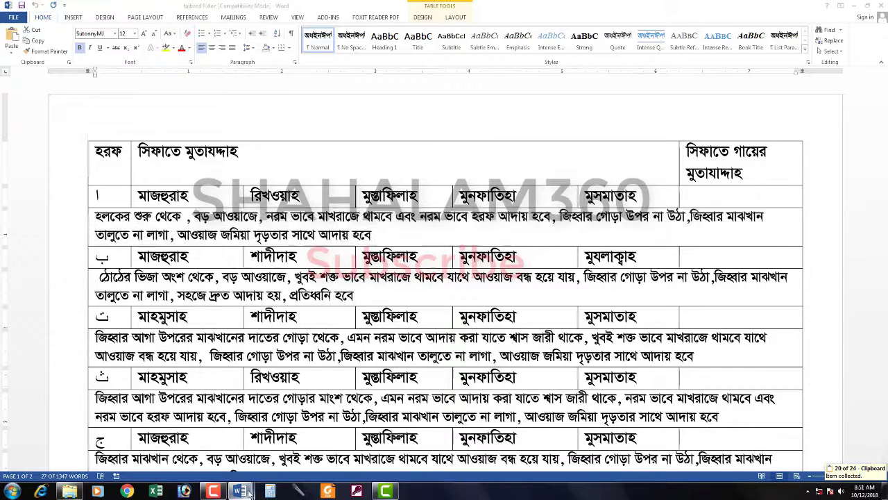
click(362, 459)
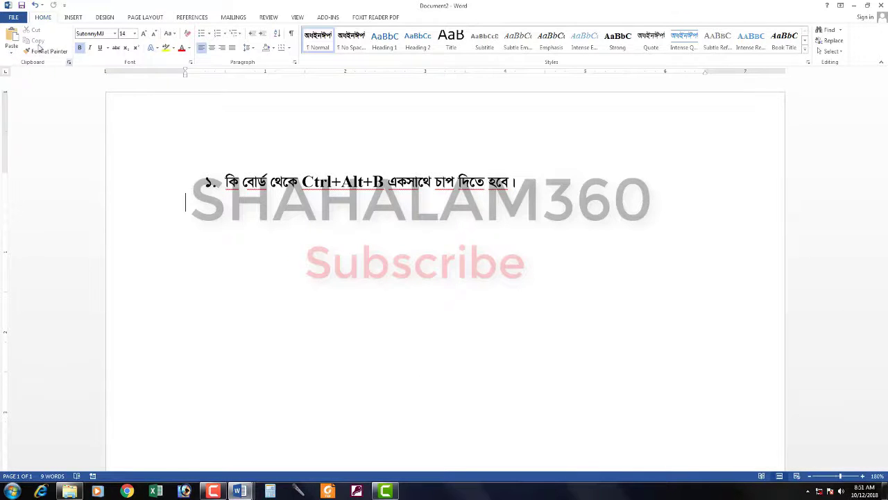
click(68, 64)
scroll(87, 264, down, 3)
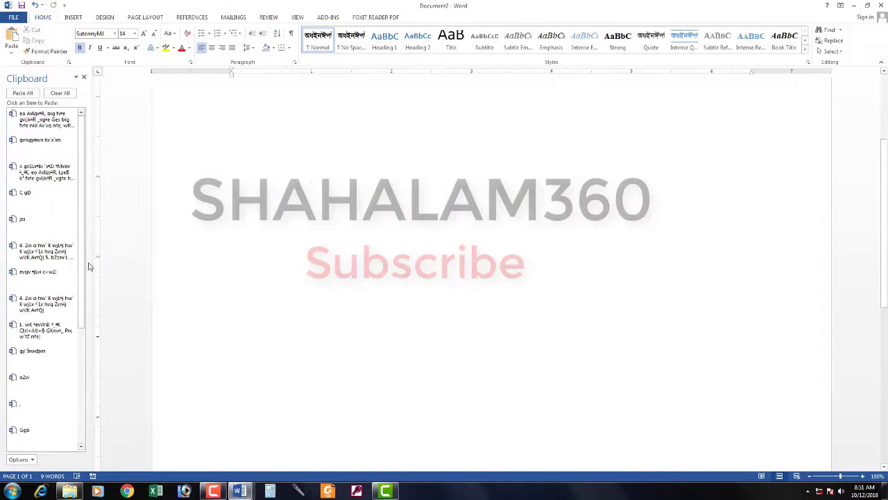
scroll(69, 229, down, 3)
scroll(76, 242, up, 3)
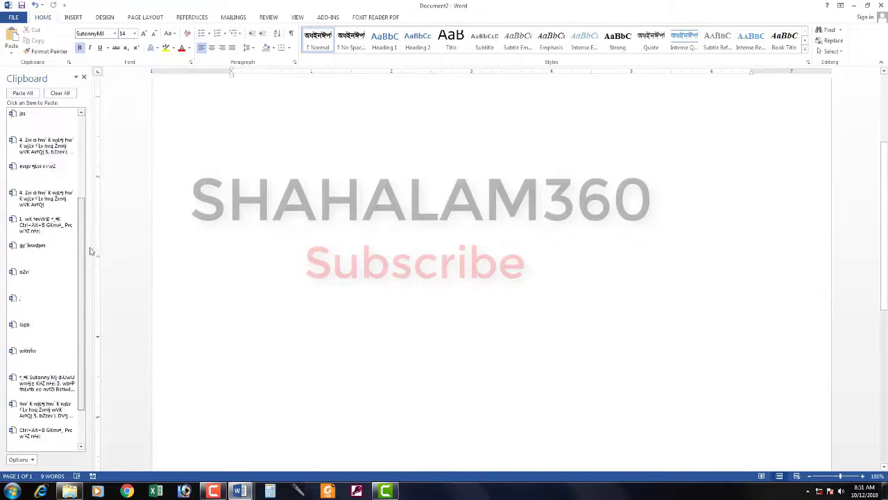
scroll(395, 343, up, 3)
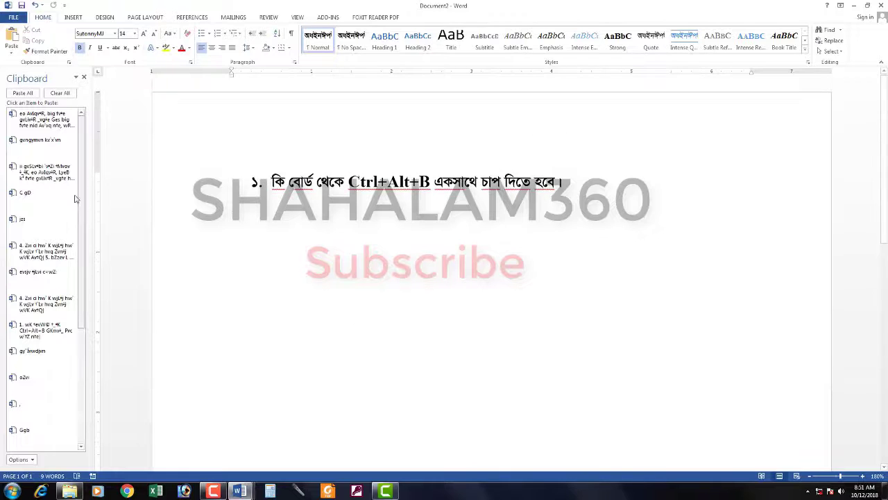
click(42, 119)
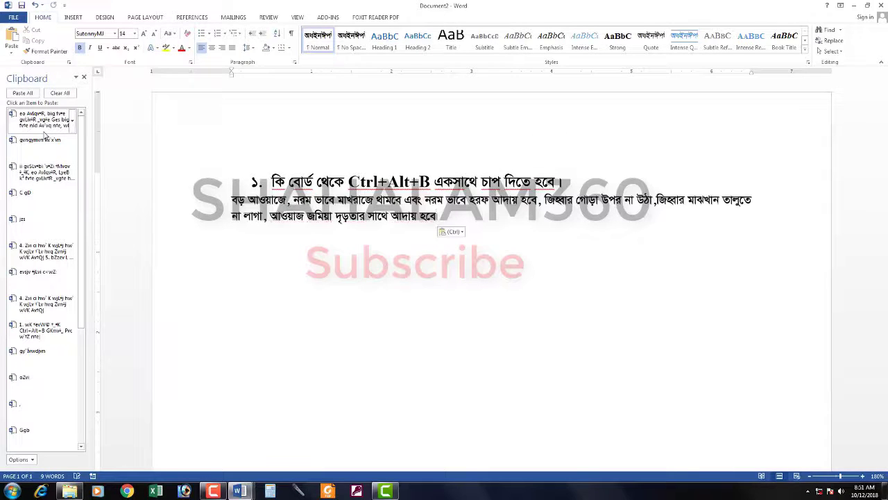
key(ctrl+z)
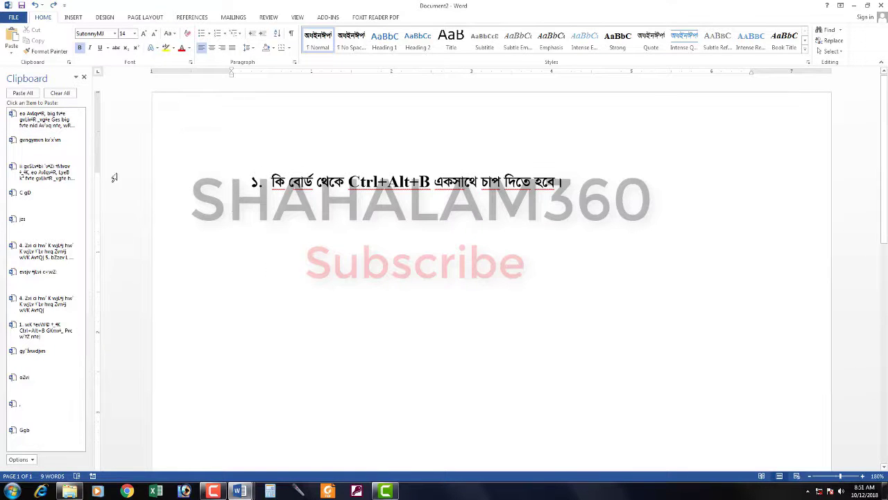
Paste all collected clipboard items into Document2 and review the result
click(23, 93)
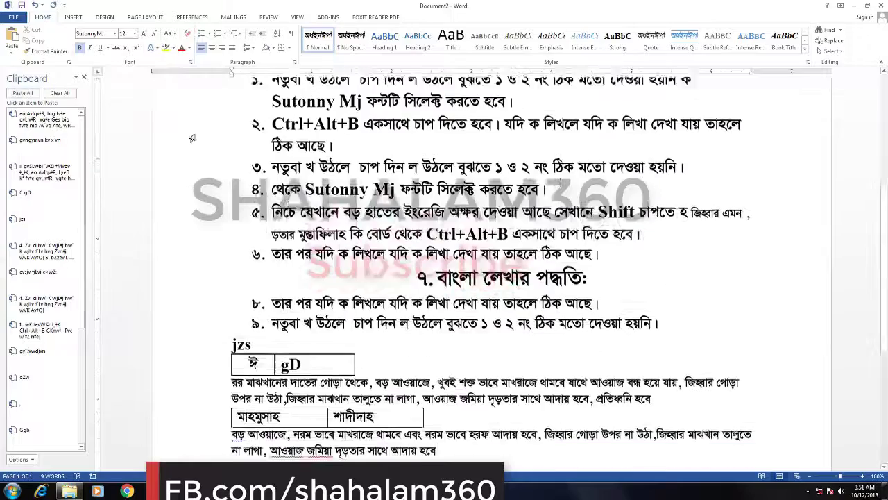
scroll(445, 343, up, 3)
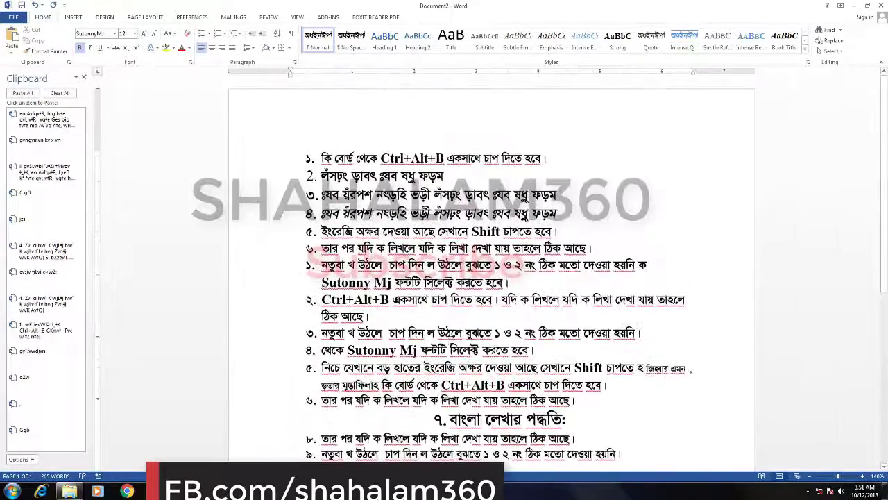
scroll(458, 360, down, 5)
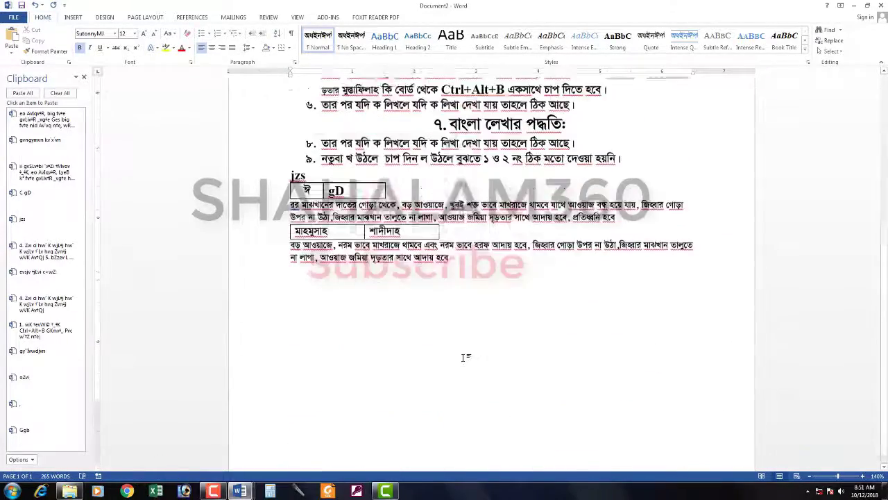
scroll(458, 361, up, 3)
scroll(458, 360, up, 1)
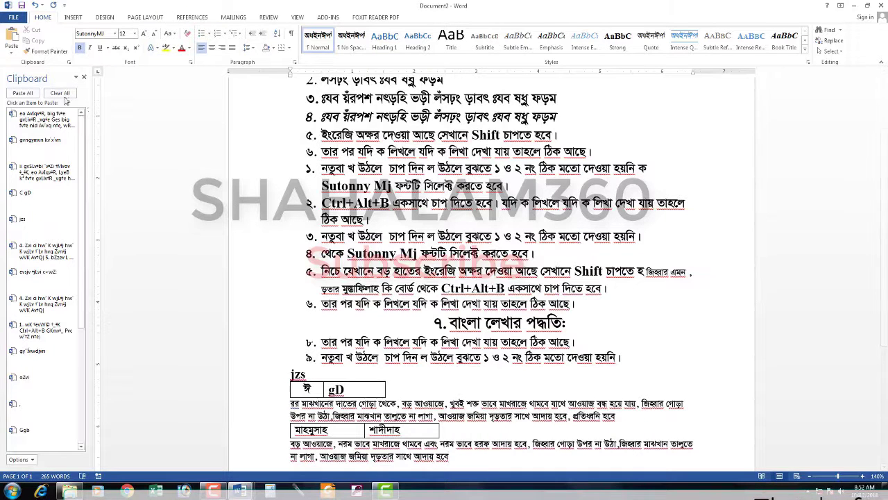
Close and reopen the Office Clipboard pane, then scroll through both pages
click(84, 77)
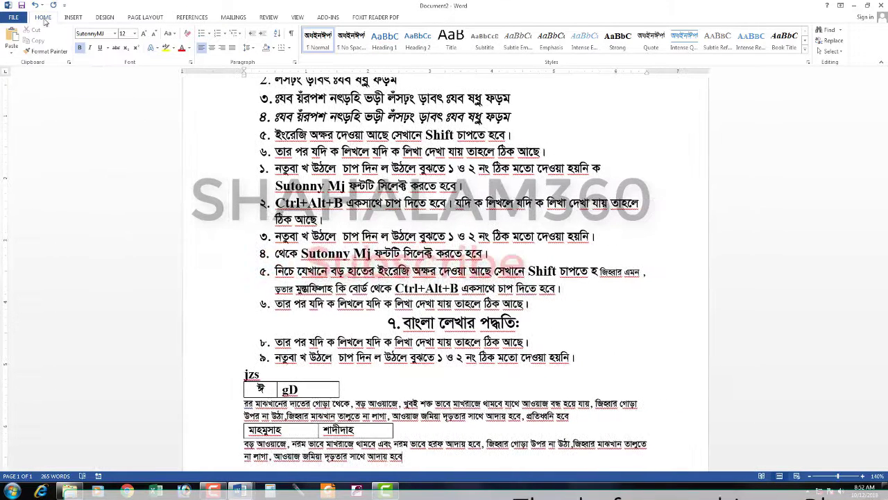
click(69, 62)
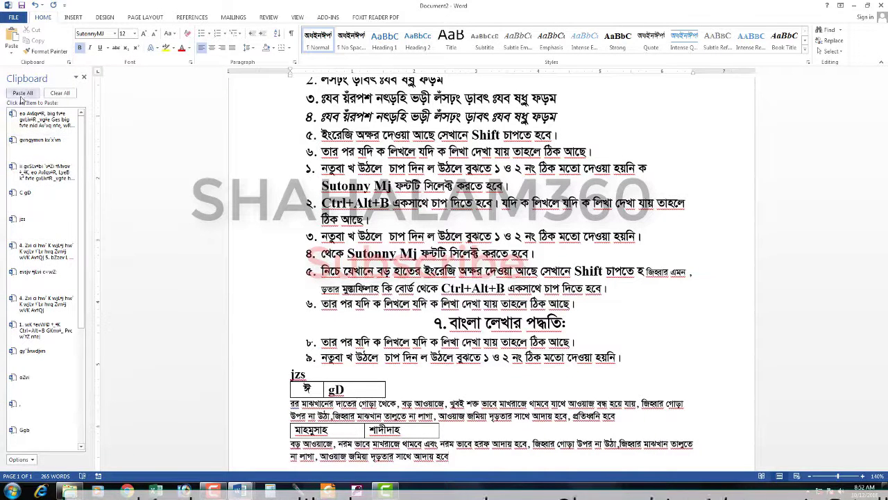
scroll(82, 180, down, 2)
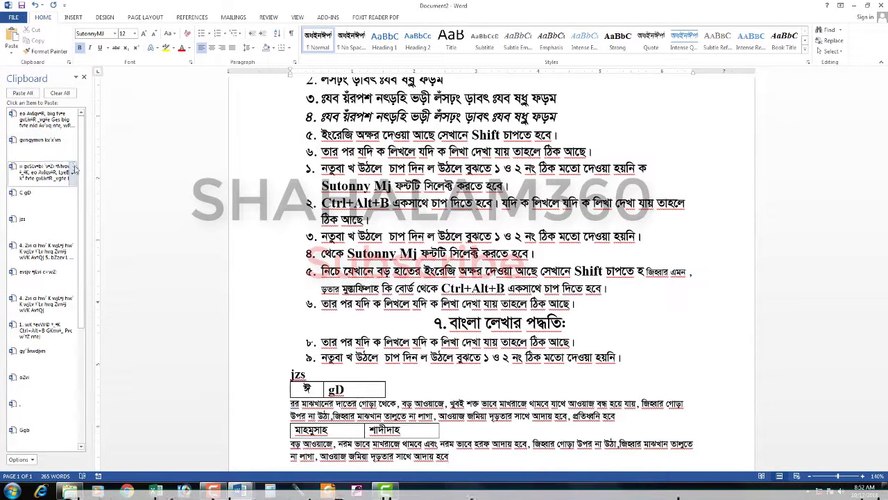
scroll(28, 208, down, 2)
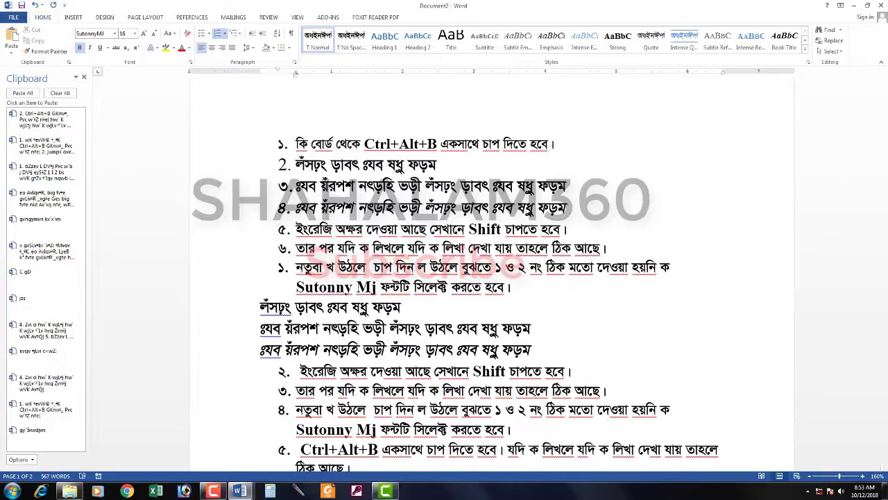
scroll(524, 218, down, 10)
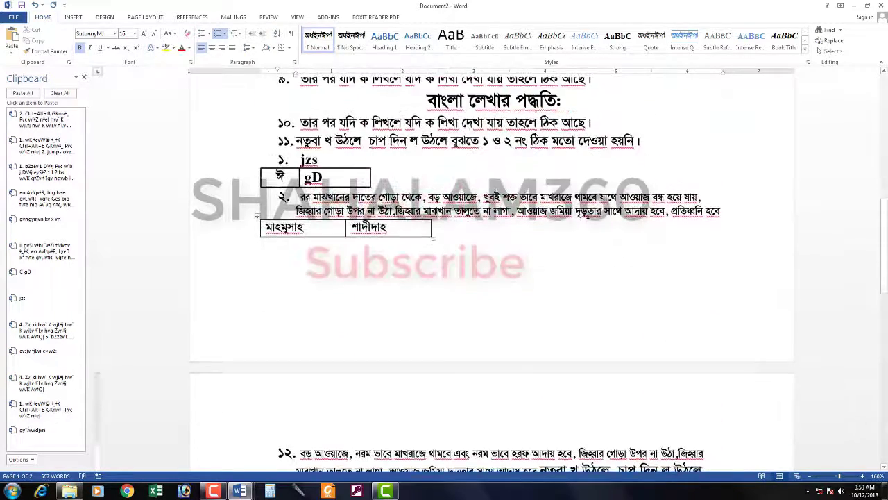
scroll(485, 208, up, 4)
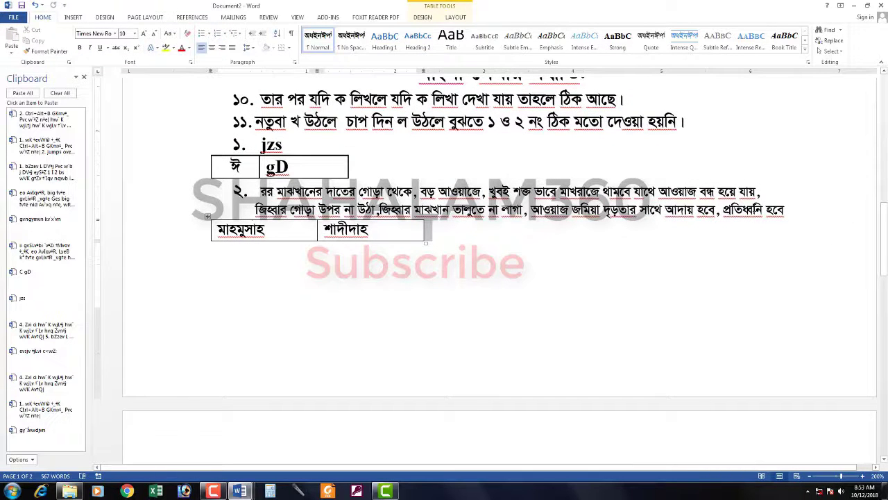
Type ফতমফম at the end of item 2, then remove its last character
click(719, 217)
text(ফতমফম)
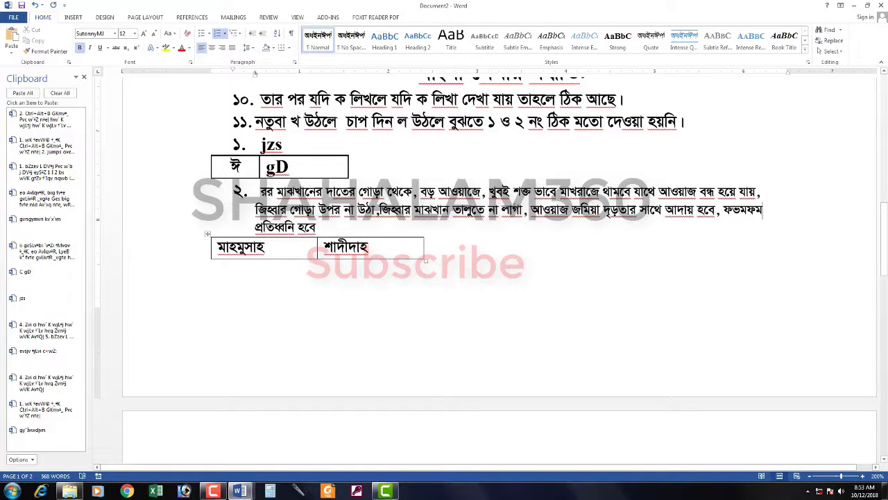
key(BackSpace)
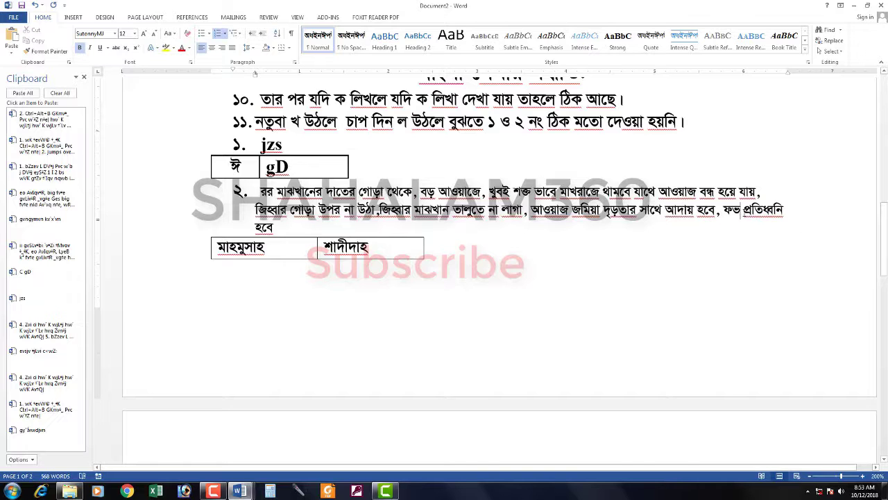
Delete the word জমিয়া after আওয়াজ, leaving the cursor before আওয়াজ
key(shift+Down)
key(shift+Down)
click(690, 224)
shift+click(755, 219)
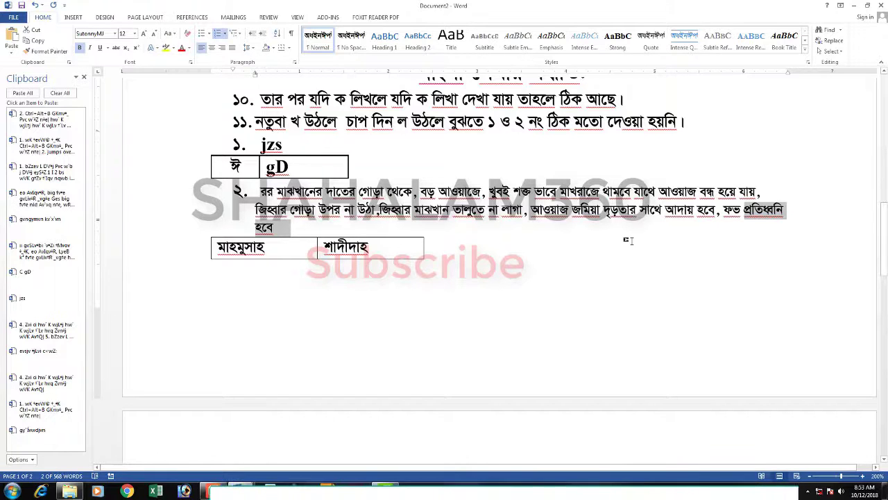
click(597, 215)
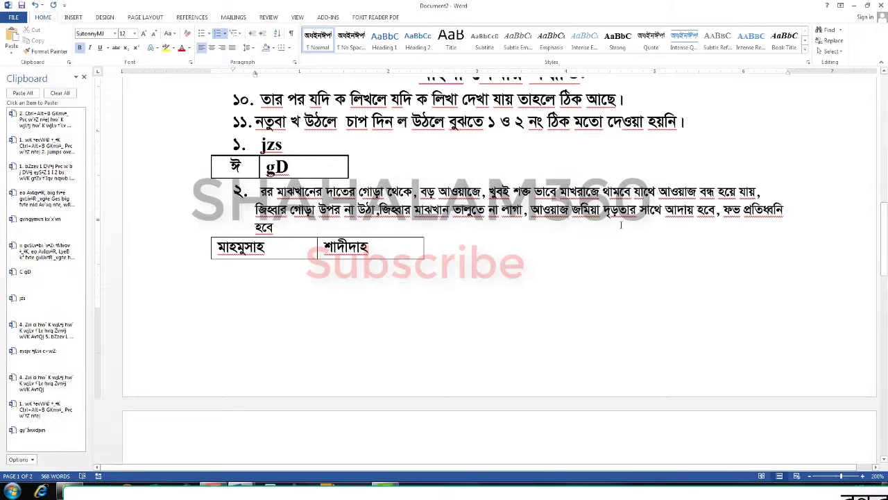
key(BackSpace)
key(BackSpace)
key(BackSpace)
key(BackSpace)
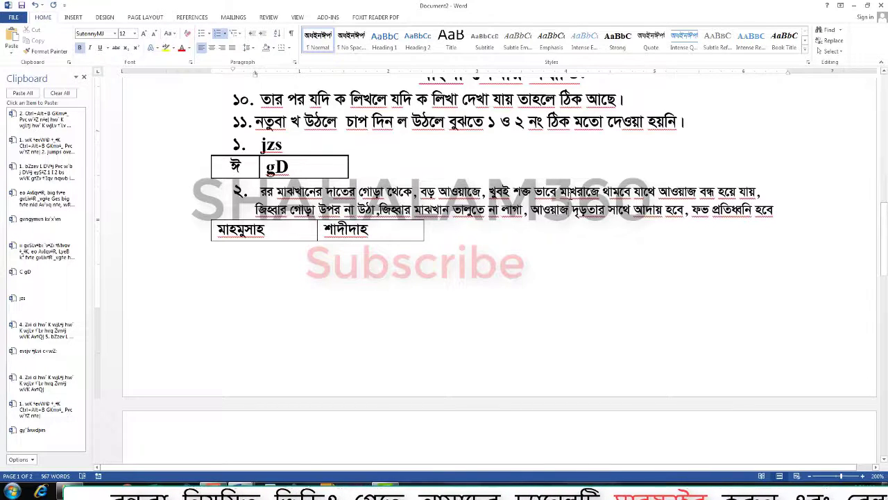
click(507, 236)
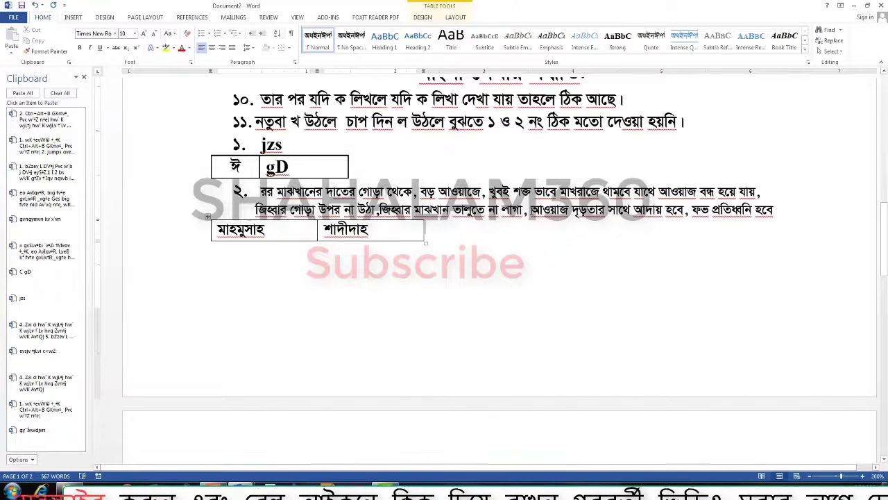
click(536, 211)
Type a person's name after মো:, delete it, then add a long repeated Latin letter run
ctrl+scroll(538, 216, up, 5)
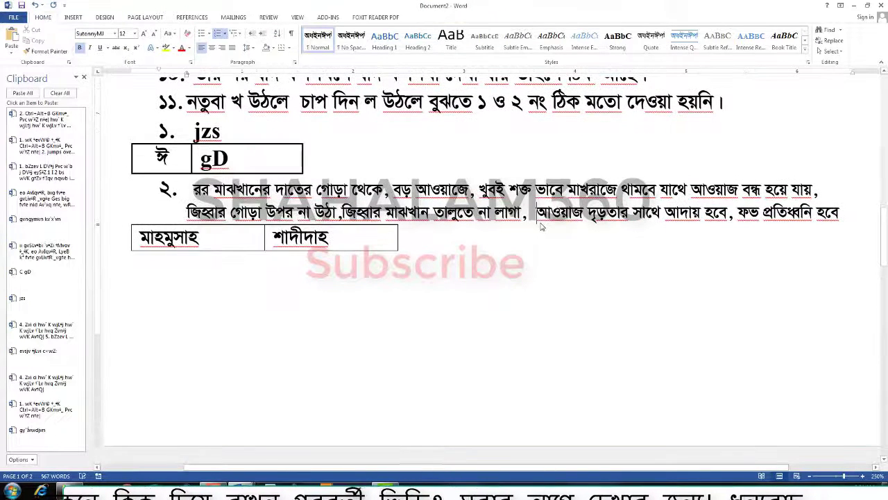
text(মো: )
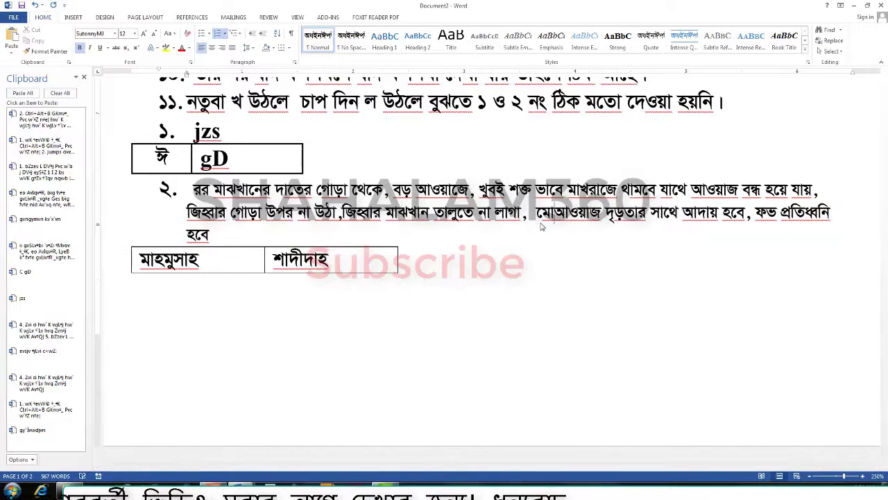
text(শাহ আল)
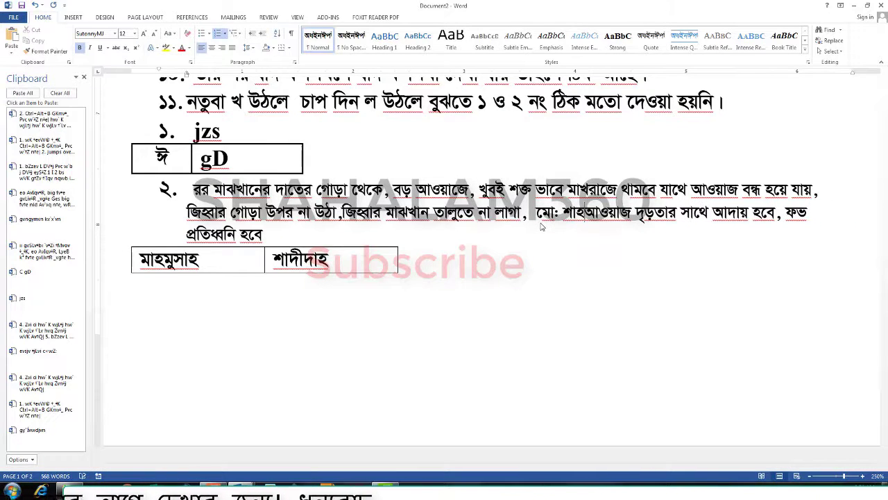
text(ম)
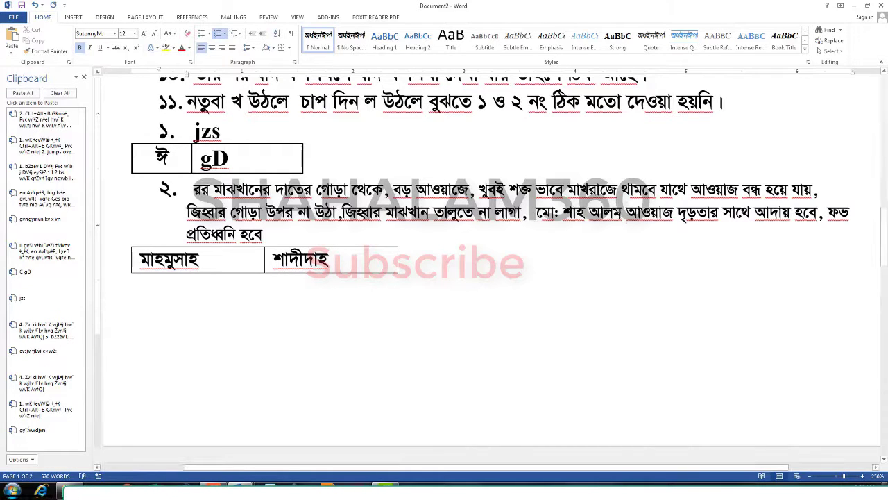
drag(627, 213, 536, 213)
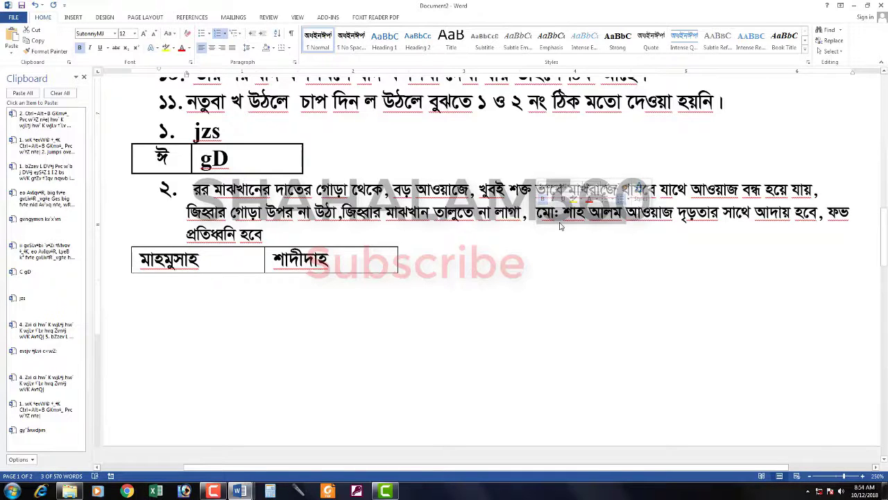
key(Left)
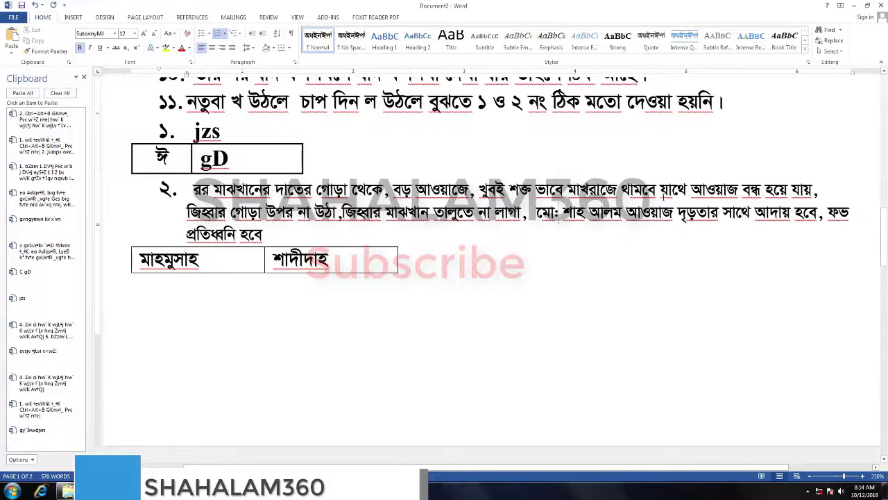
key(Delete)
key(Delete)
key(Delete)
key(Delete)
key(Delete)
key(Delete)
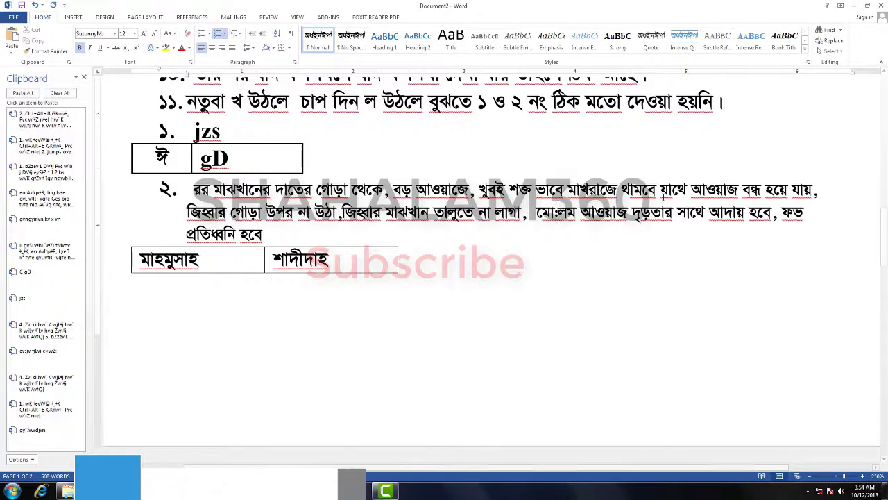
key(Delete)
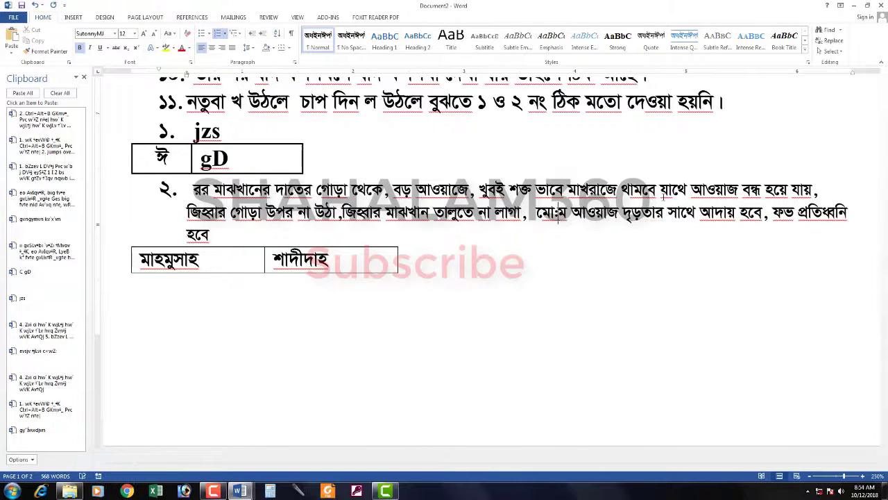
key(Delete)
key(Delete)
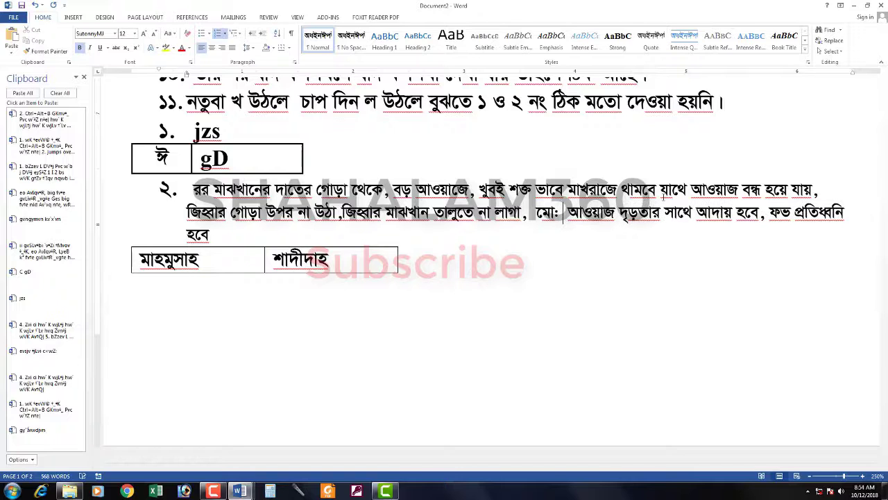
text(kvn)
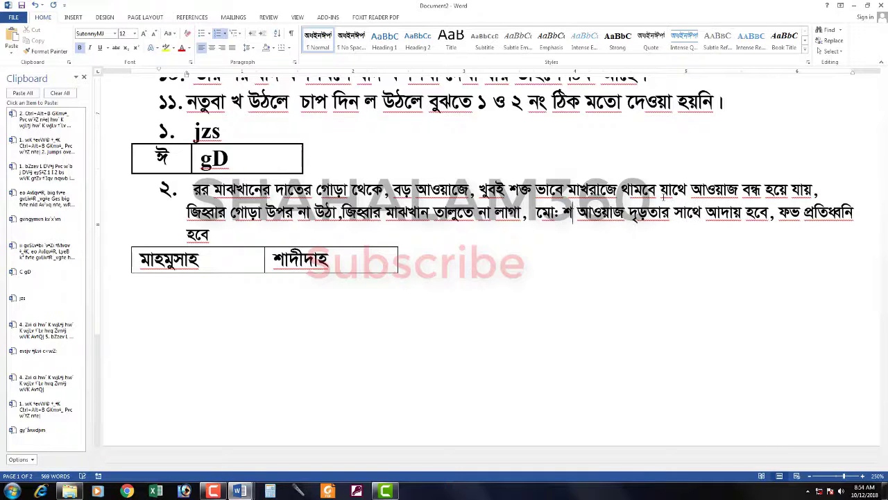
text(Avjg)
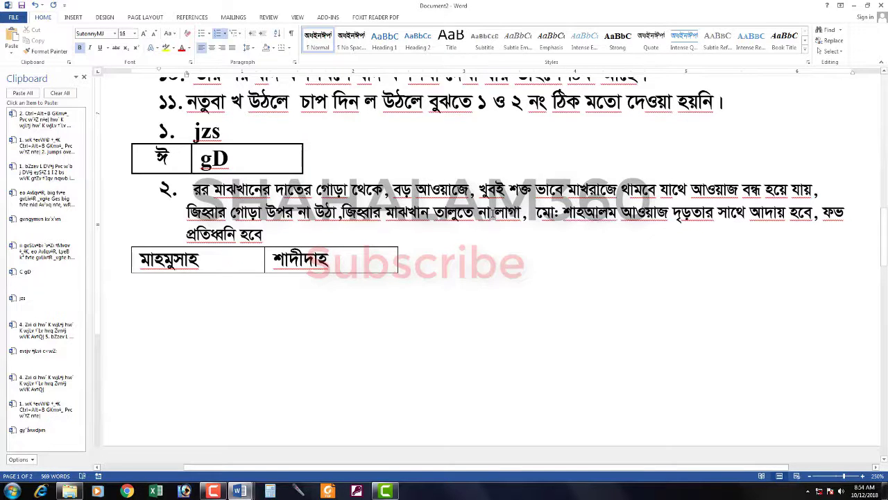
text(fgfgfg)
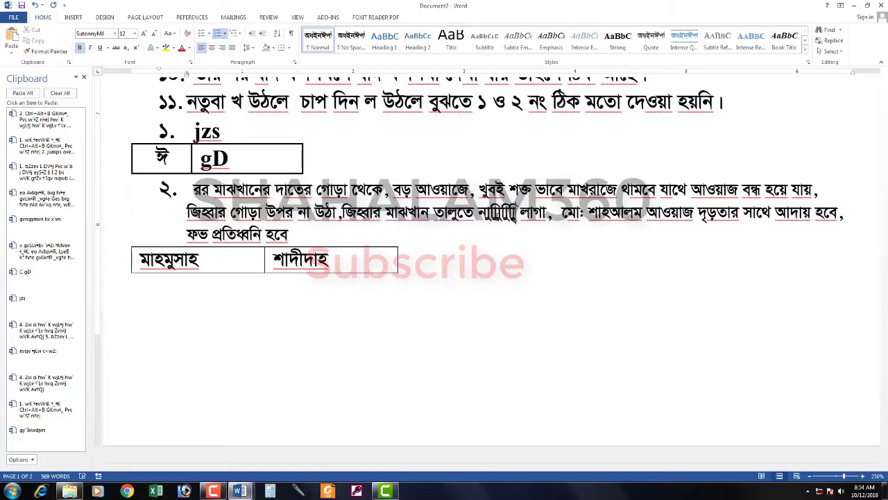
text(hhhhhhrretret)
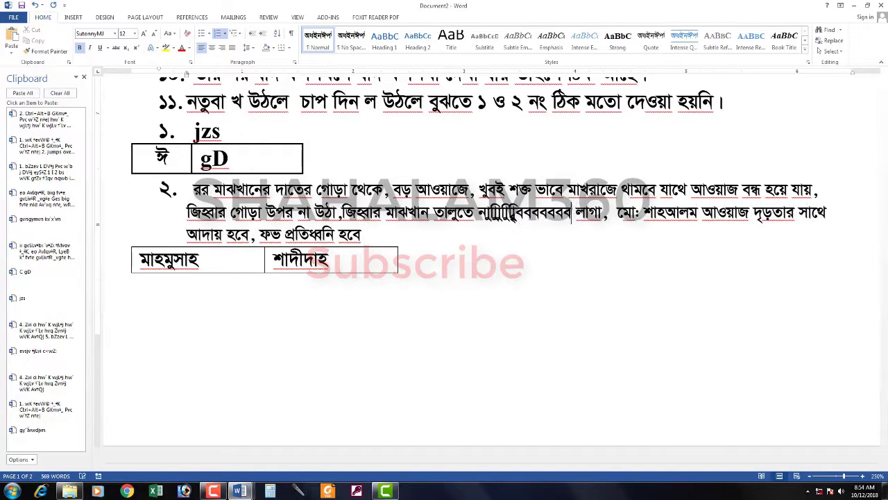
text(retertertrereetretre)
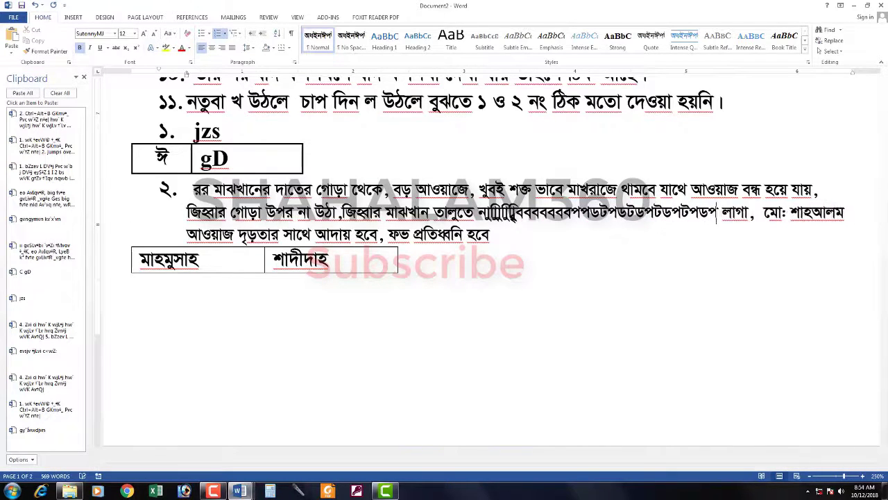
text(tretretertertretret)
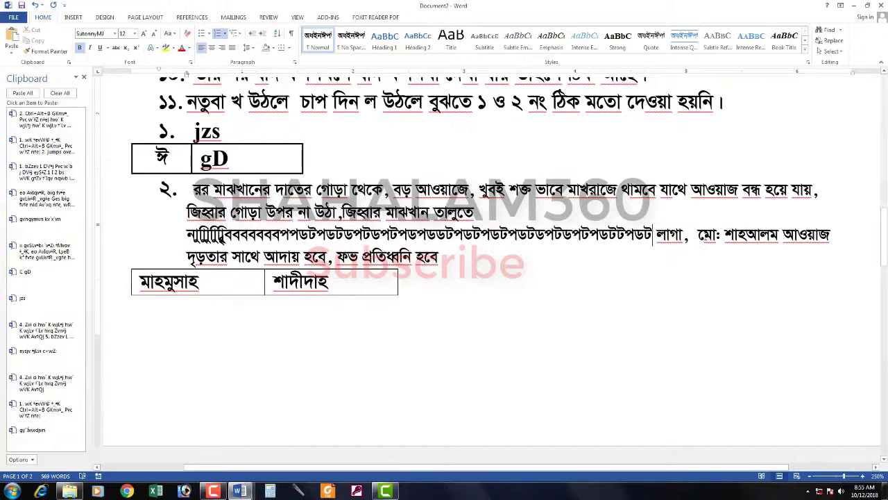
Highlight the name near the end of the line in turquoise
drag(698, 236, 783, 236)
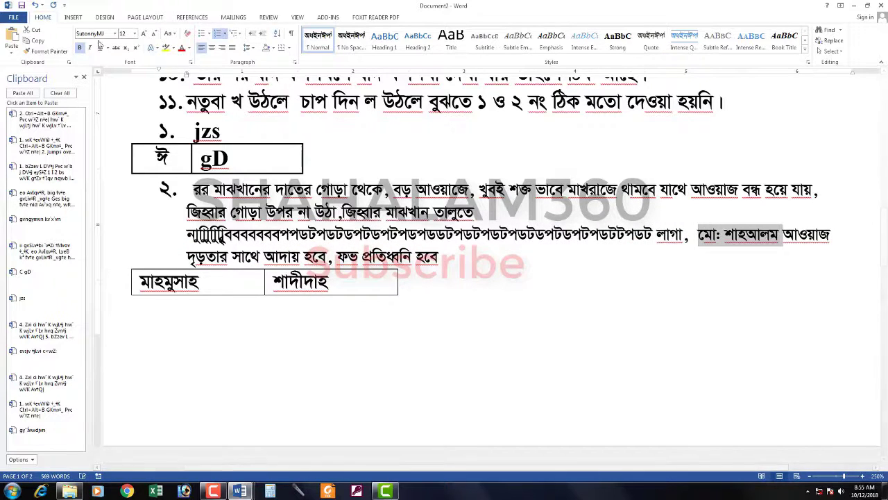
click(173, 48)
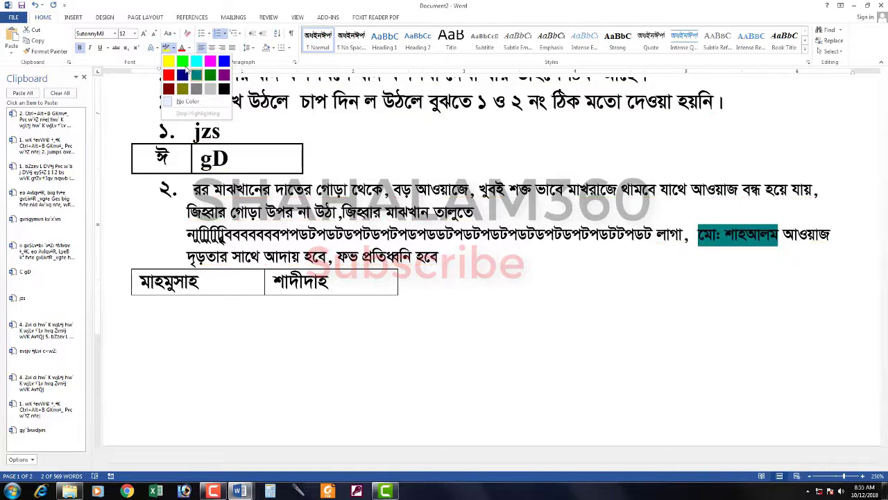
click(196, 64)
click(588, 234)
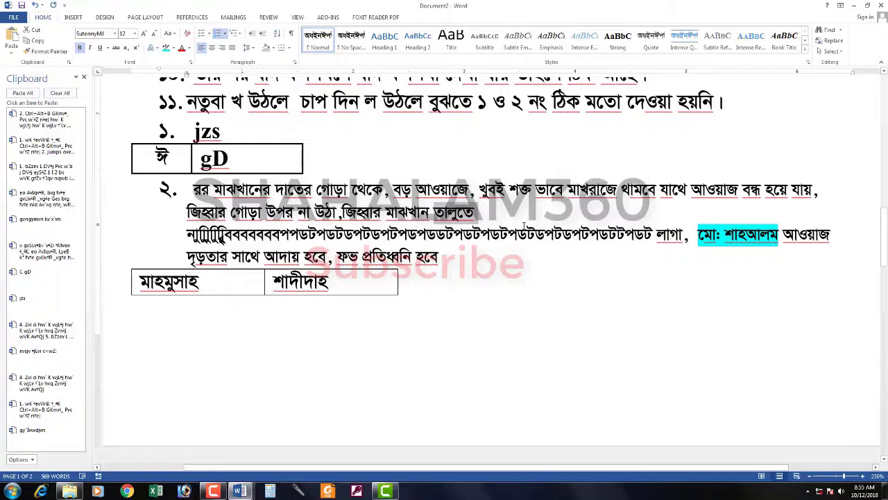
Paste a copy of তালুতে into the character run, then type সসস and রসরনসরসরন
double_click(455, 211)
key(ctrl+c)
click(588, 235)
key(ctrl+v)
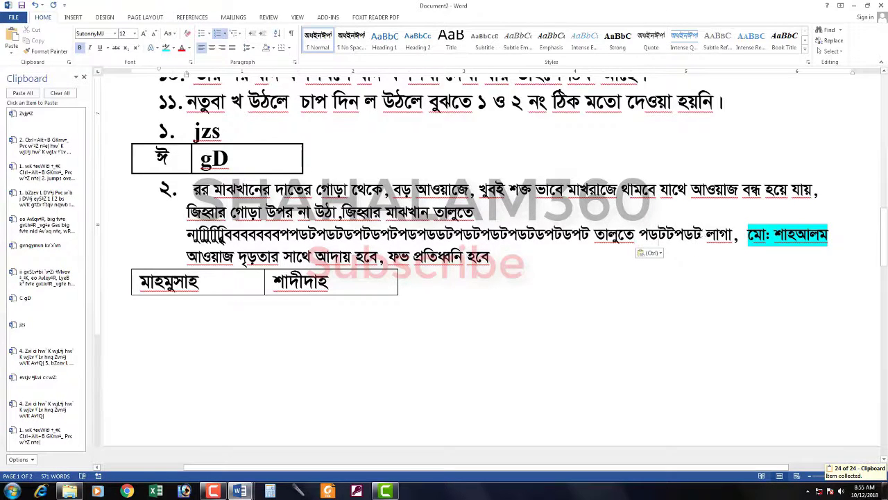
text(সসসস)
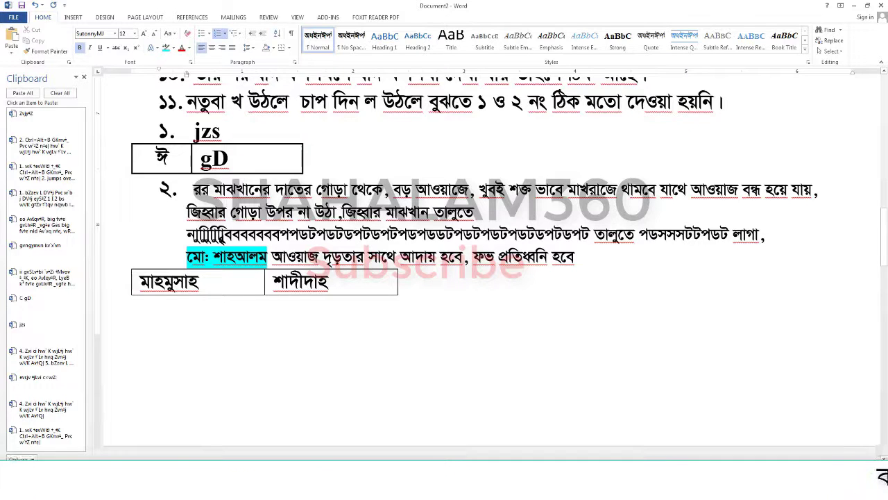
text(রসরনসরসরনা)
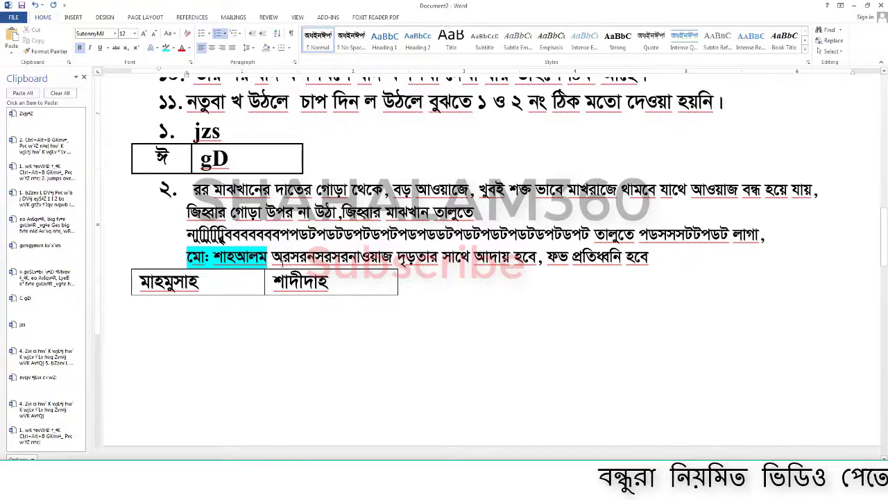
Scroll up to the Sutonny Mj and Shift instructions, briefly selecting 'সাথে আদায় হবে,'
click(464, 271)
ctrl+scroll(444, 265, up, 1)
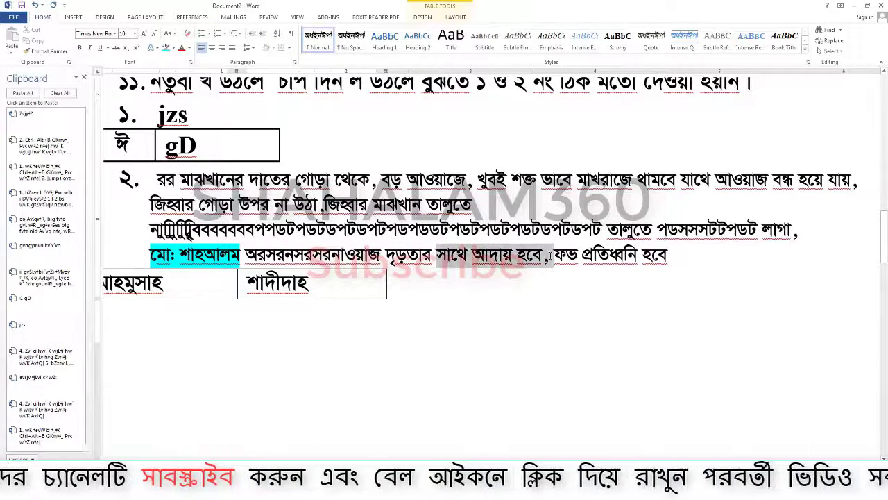
drag(437, 255, 553, 254)
click(472, 254)
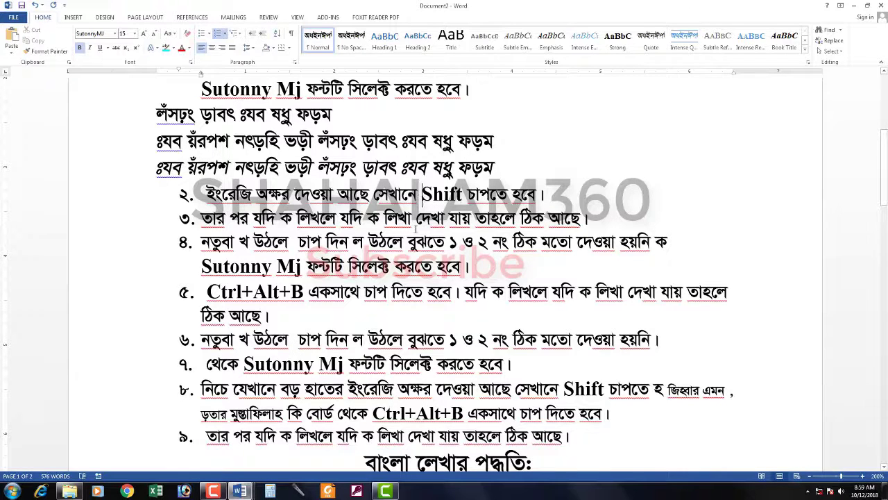
Copy the italic line through list item 3 to the Office Clipboard
drag(417, 229, 448, 286)
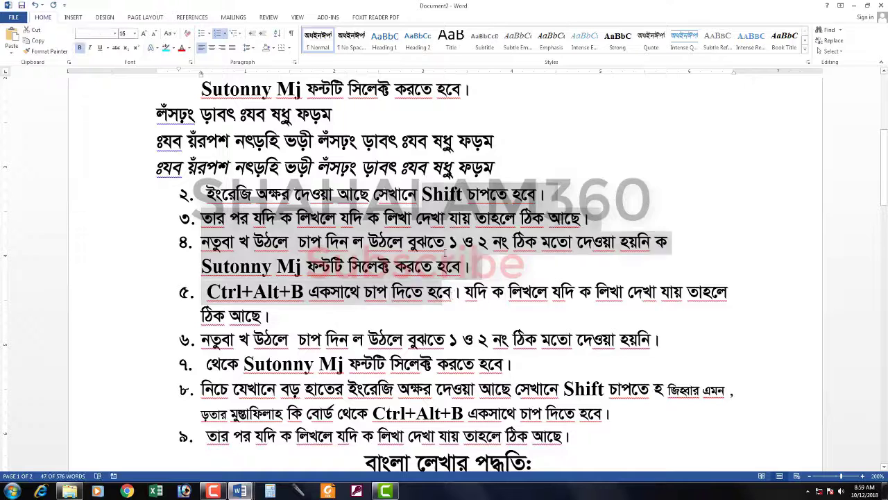
click(451, 292)
drag(419, 197, 460, 281)
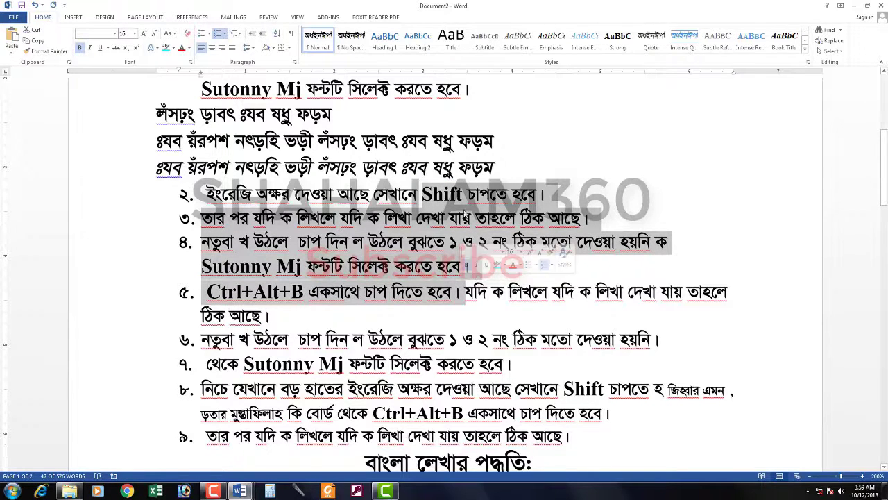
click(462, 194)
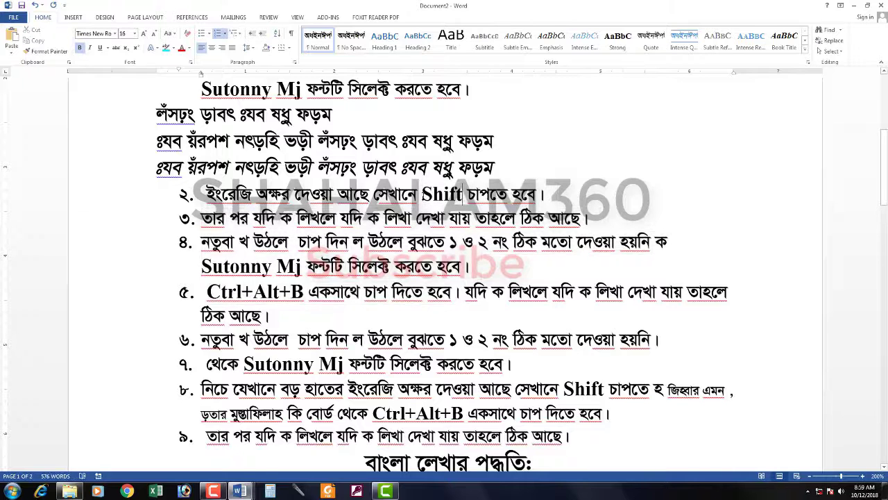
click(421, 195)
scroll(422, 196, down, 1)
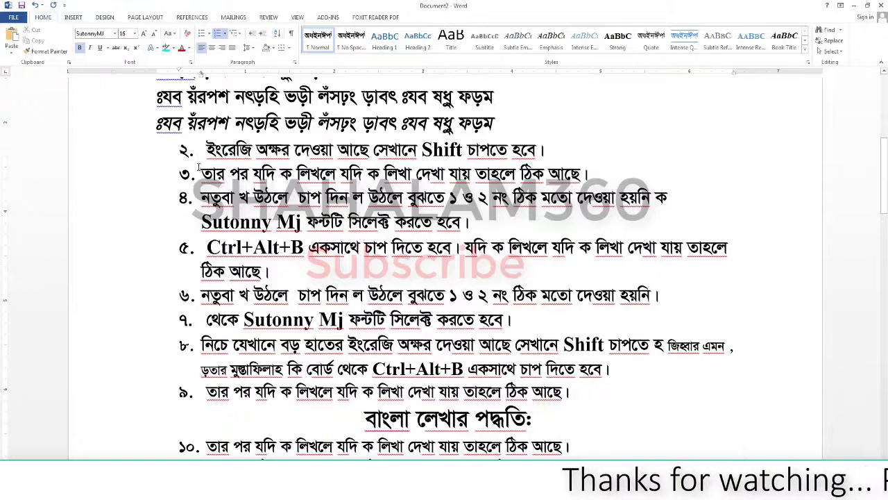
click(387, 247)
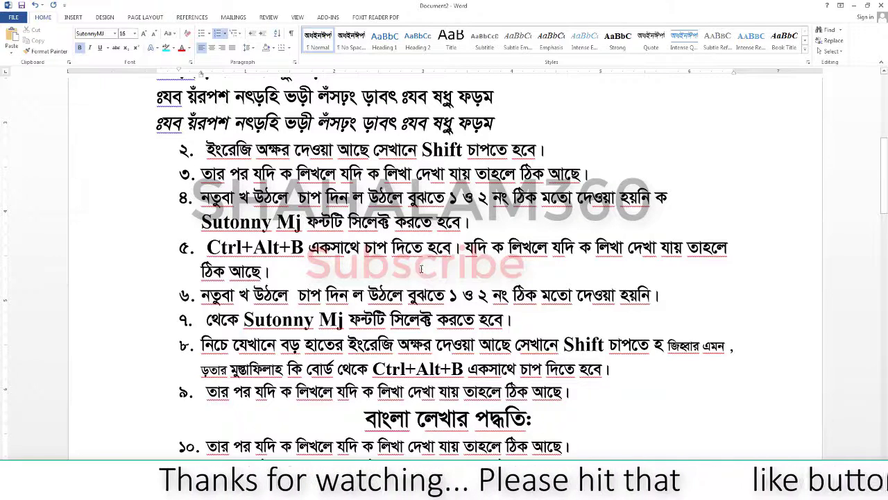
shift+click(160, 122)
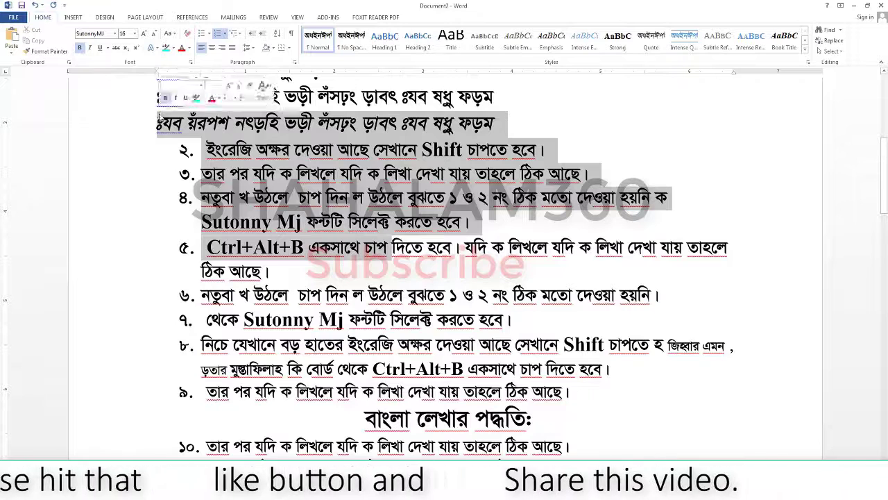
click(161, 122)
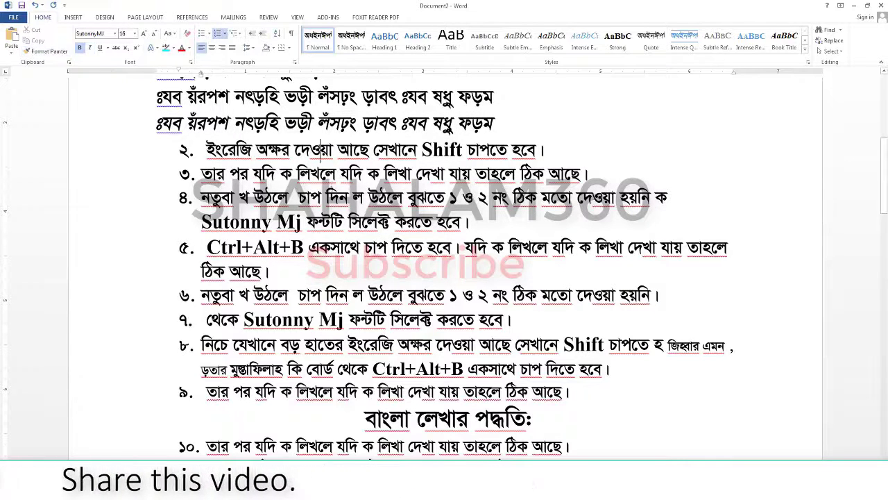
key(shift+Down)
key(shift+Down)
key(shift+Down)
click(36, 40)
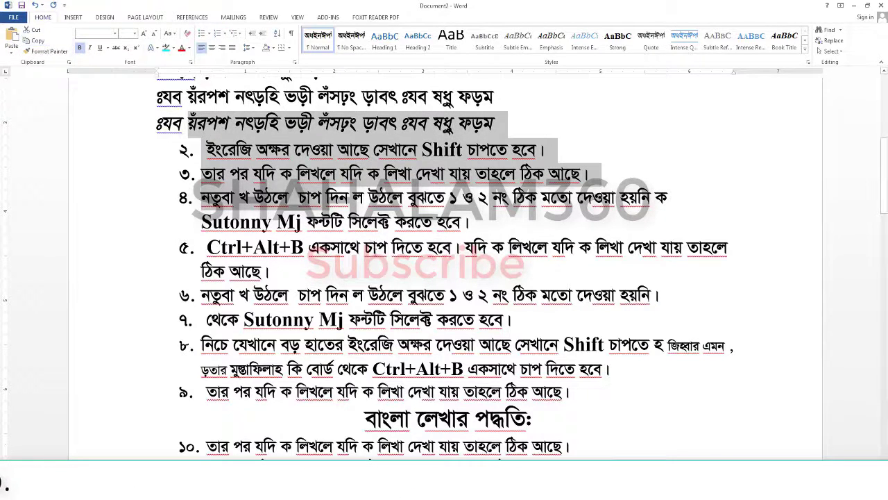
click(375, 251)
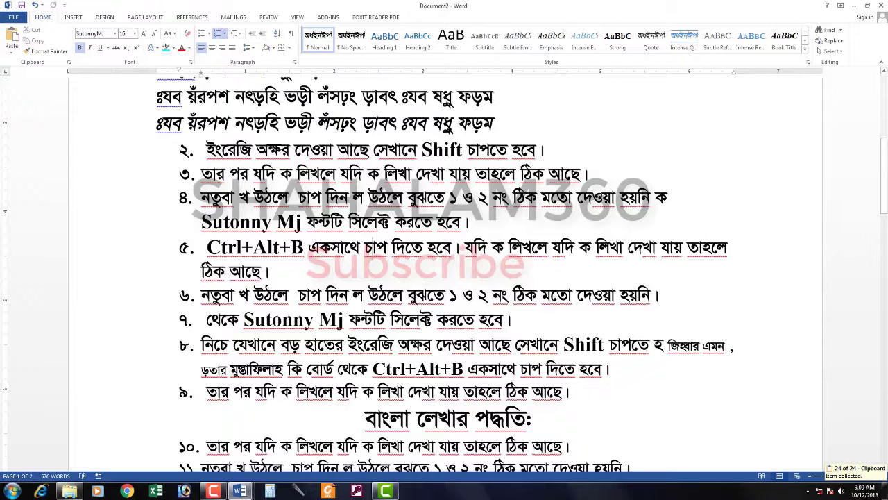
Select Shift in item 8 and a word in item 4, then close Document2
double_click(583, 345)
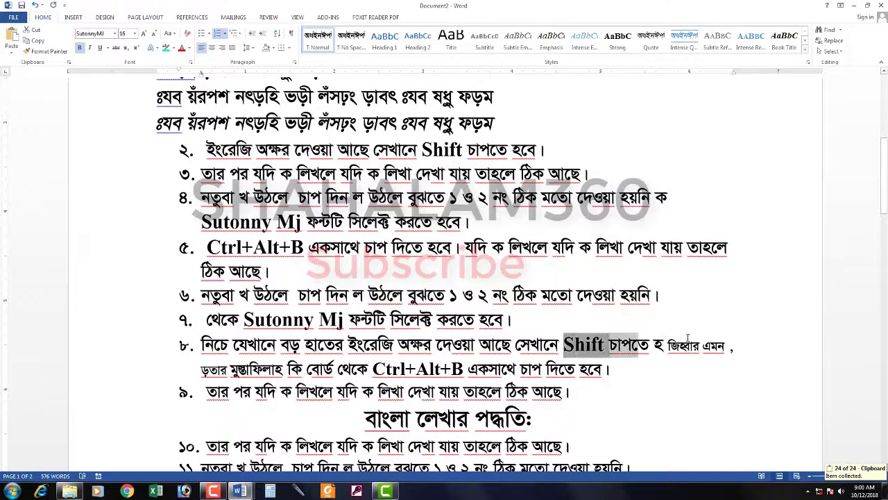
double_click(349, 201)
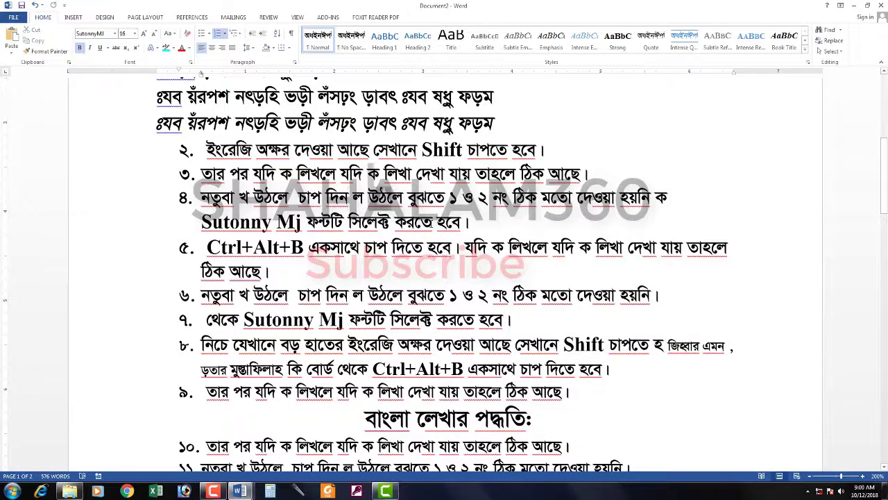
click(881, 6)
Dismiss the save prompt to close Document2, then switch to BANGLA TYPE.doc
click(443, 263)
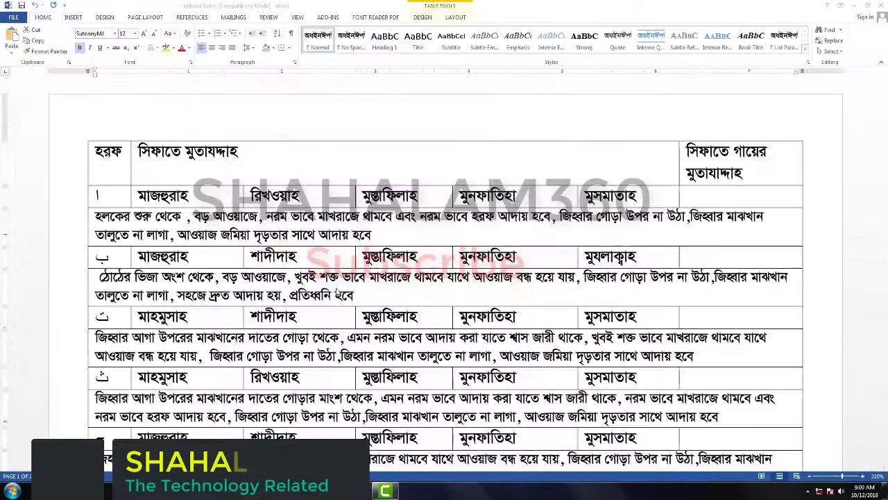
scroll(322, 315, down, 5)
scroll(322, 316, down, 3)
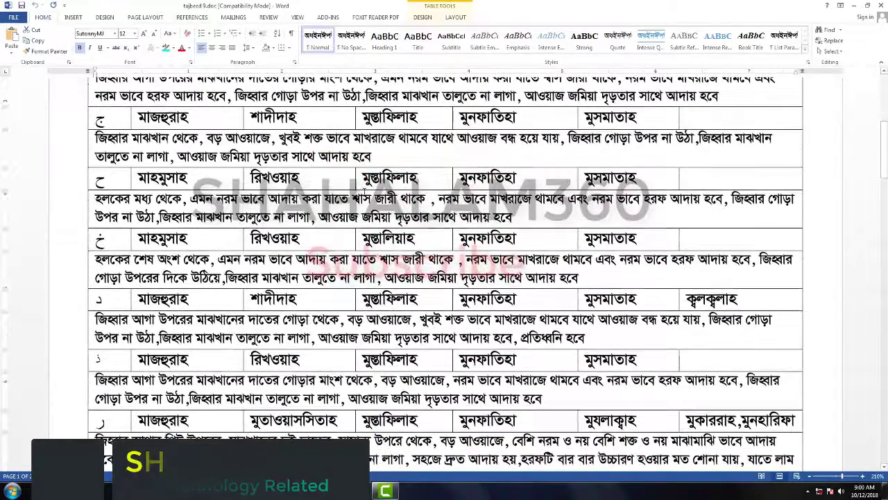
key(alt+Tab)
click(358, 163)
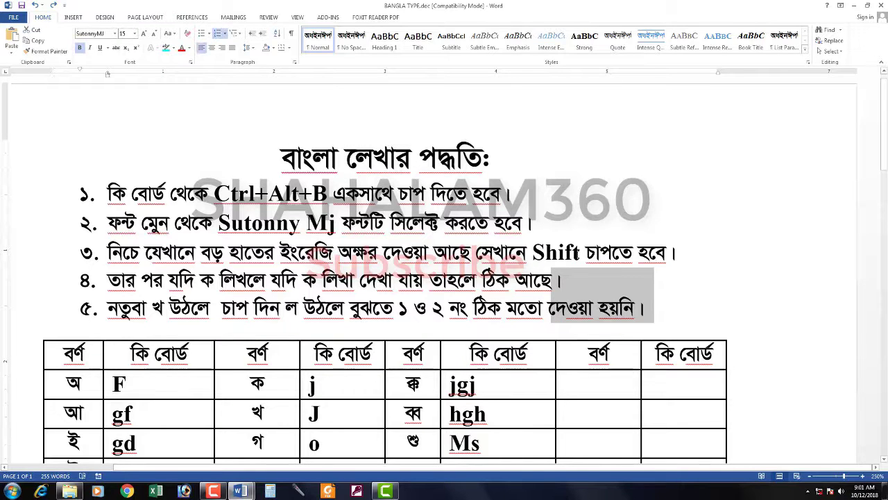
drag(344, 159, 675, 309)
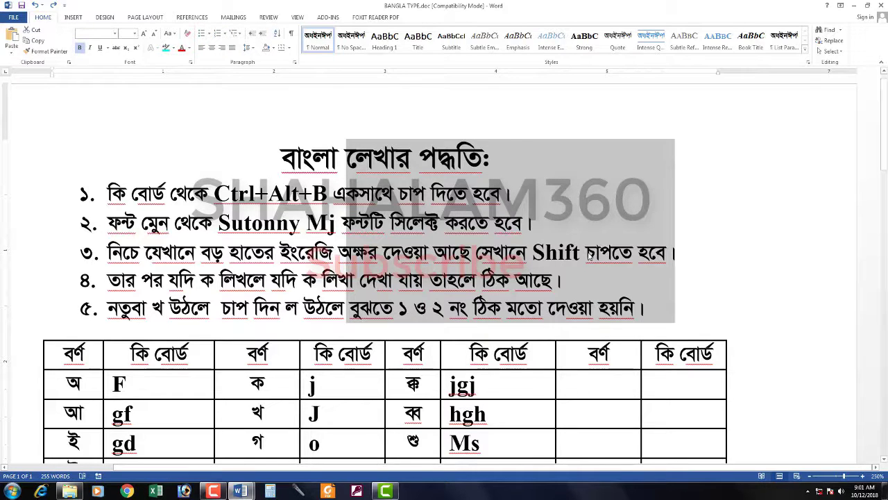
click(338, 207)
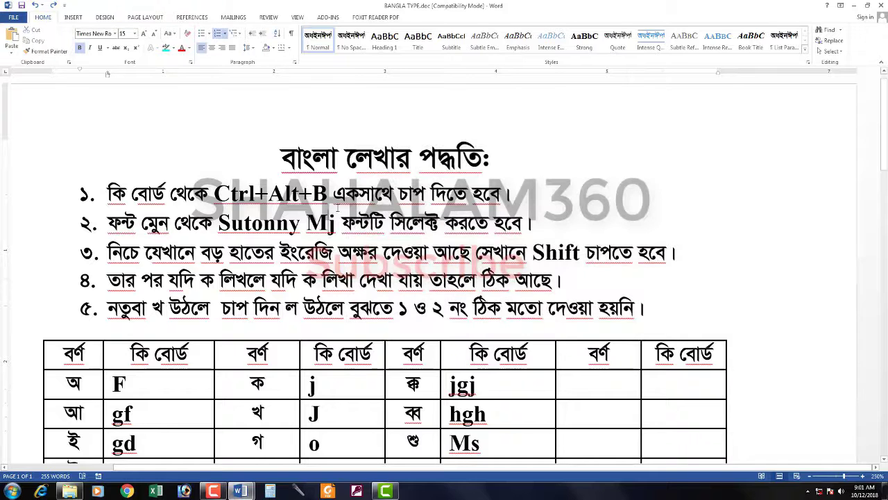
drag(345, 143, 680, 322)
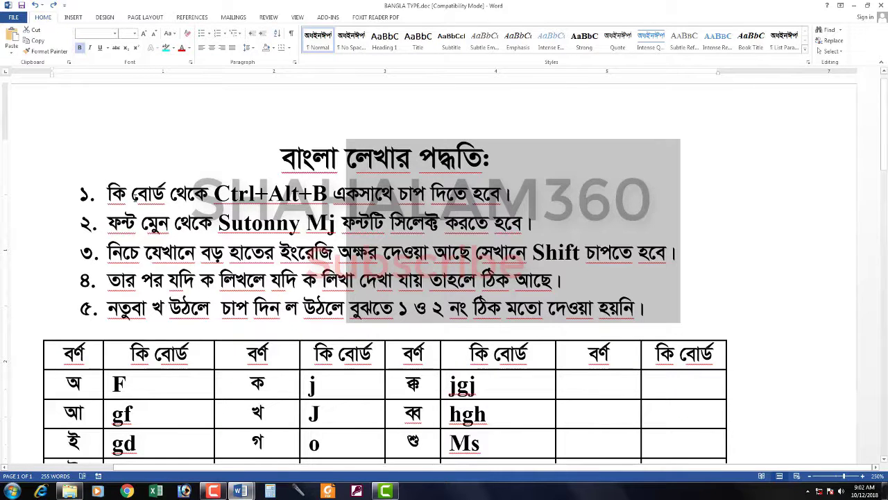
click(276, 222)
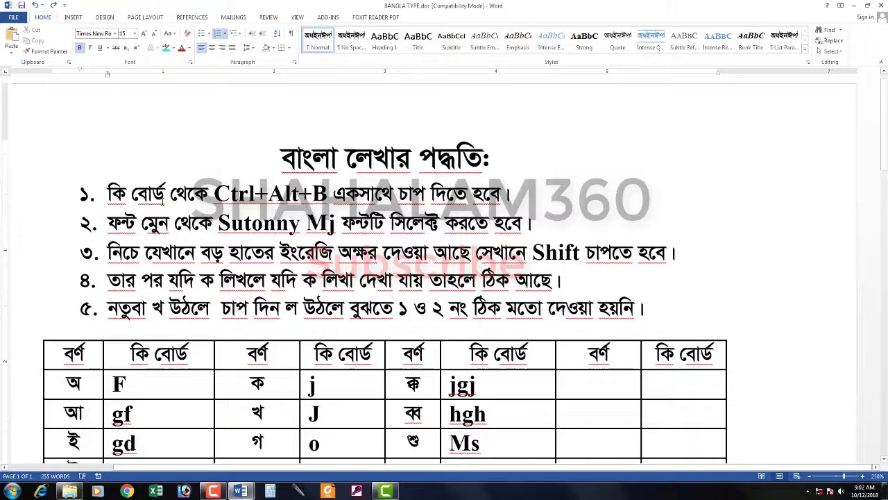
key(alt)
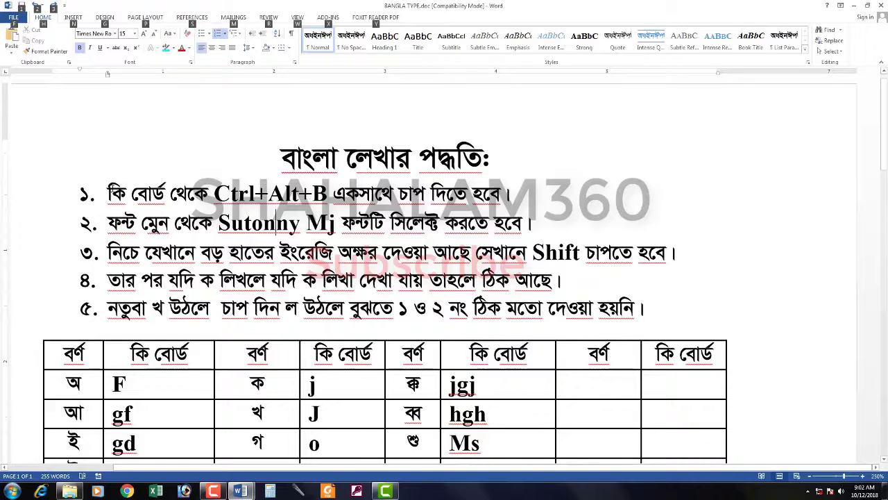
right_click(106, 185)
click(325, 167)
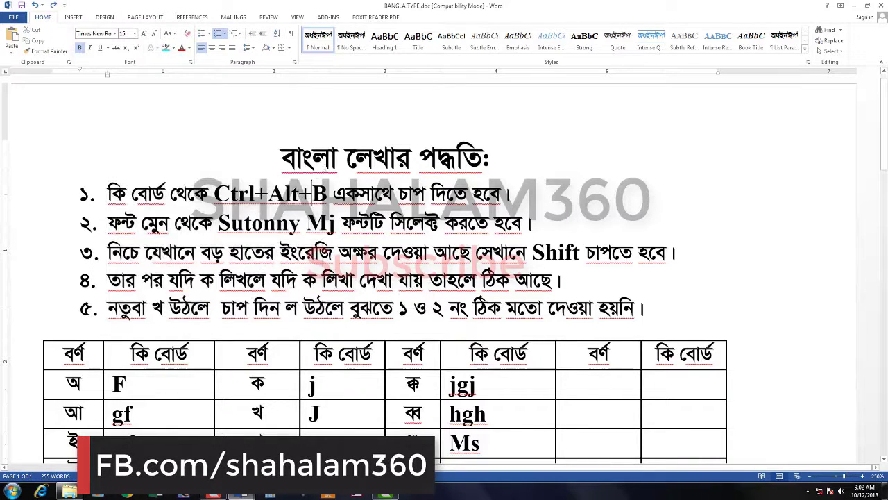
drag(333, 183, 558, 295)
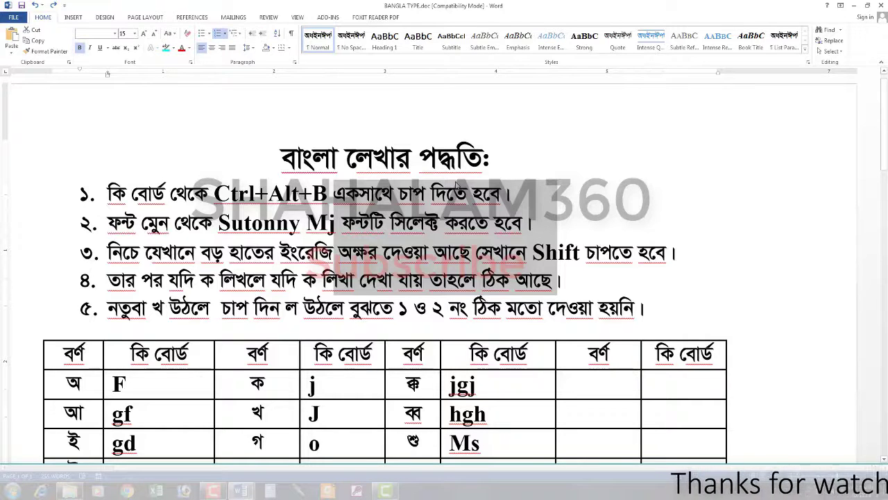
click(489, 222)
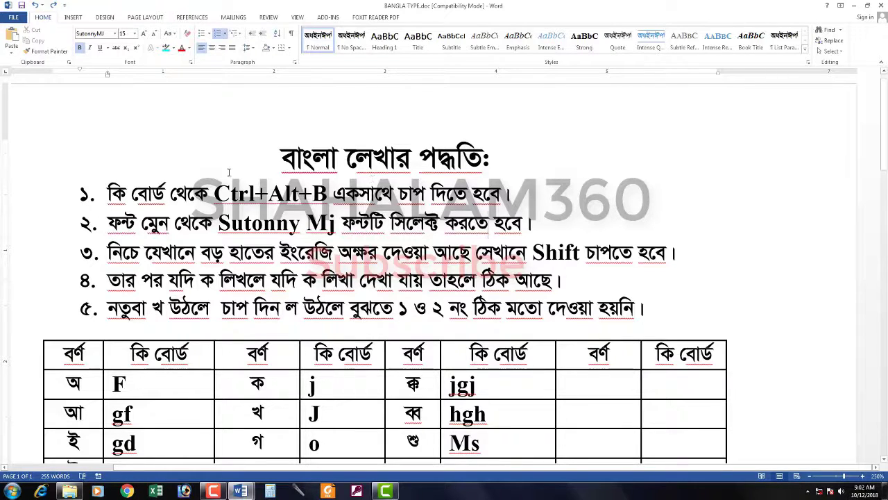
drag(104, 192, 517, 199)
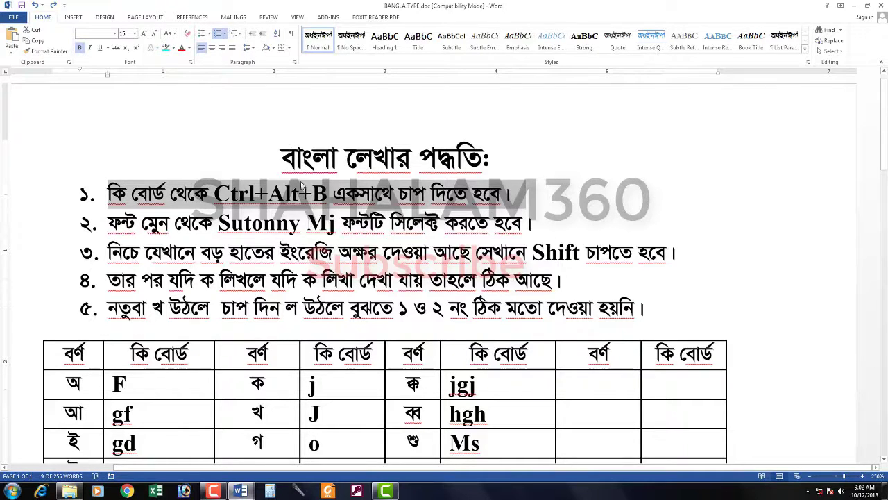
Copy the first numbered instruction line to the Office Clipboard, filling it to 24 of 24 items
key(ctrl+c)
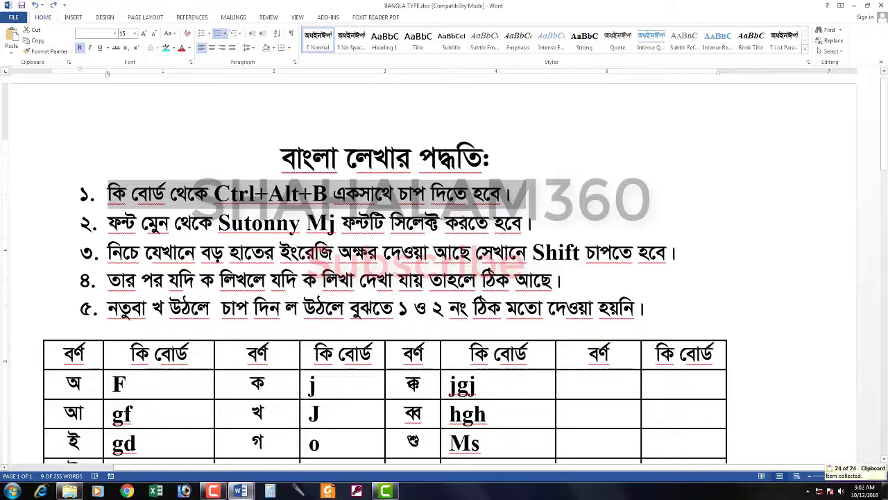
click(539, 236)
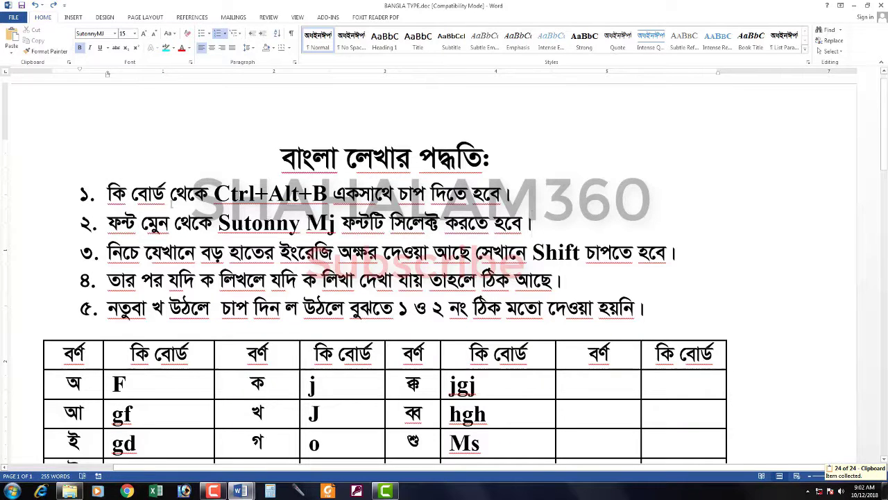
drag(110, 194, 487, 194)
drag(576, 281, 107, 281)
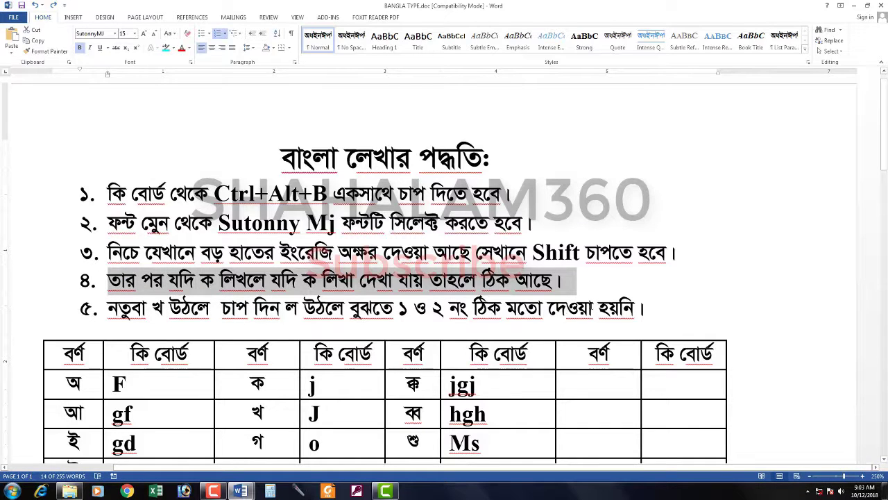
Select the বাংলা লেখার পদ্ধতি heading together with the first two instruction lines
drag(641, 310, 107, 309)
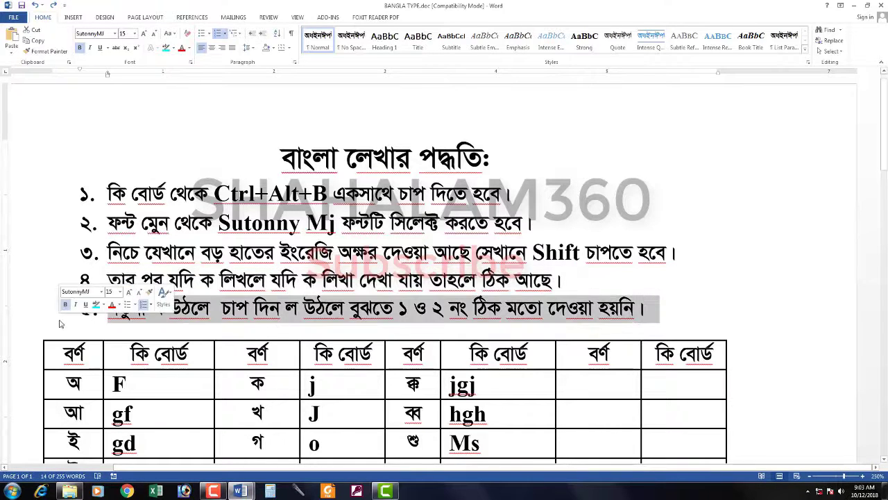
click(108, 309)
drag(647, 308, 106, 188)
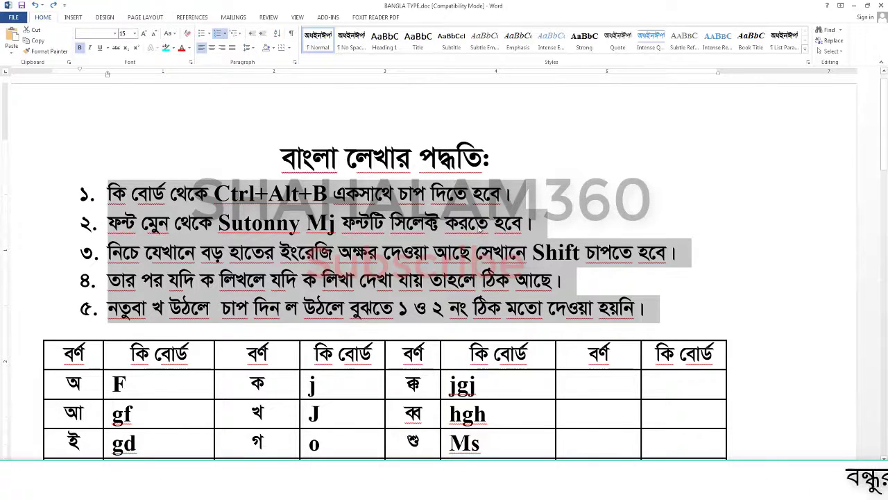
click(195, 149)
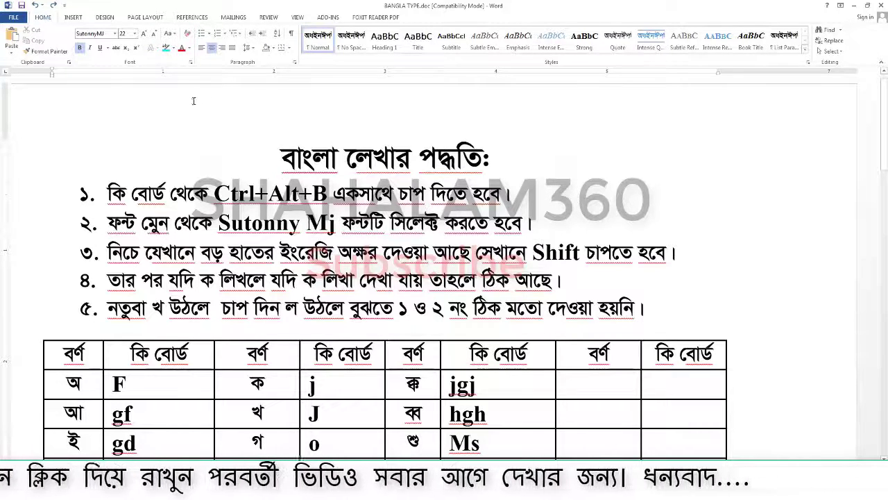
drag(548, 224, 76, 148)
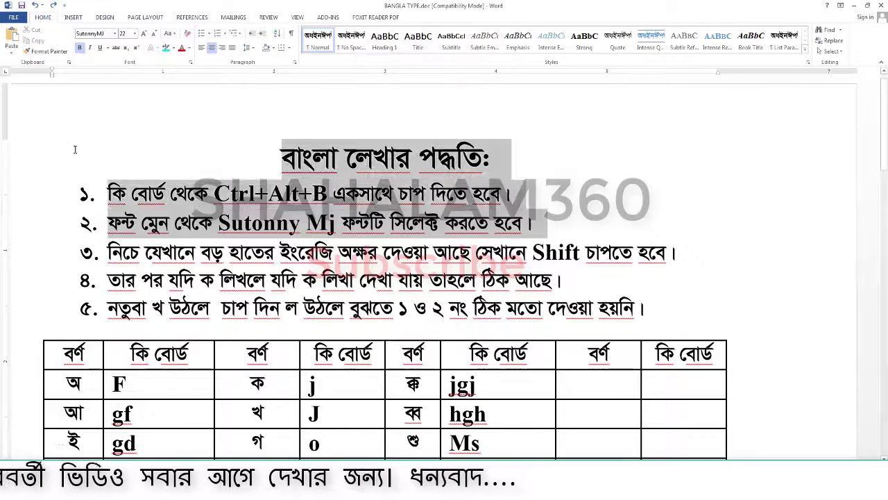
Save the selected heading and first two typing steps to the Quick Part Gallery as 'bangla'
click(74, 18)
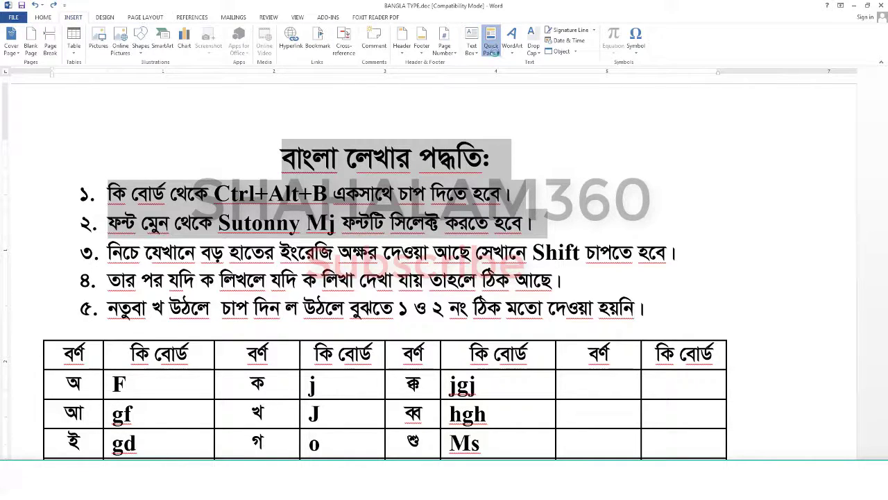
click(491, 50)
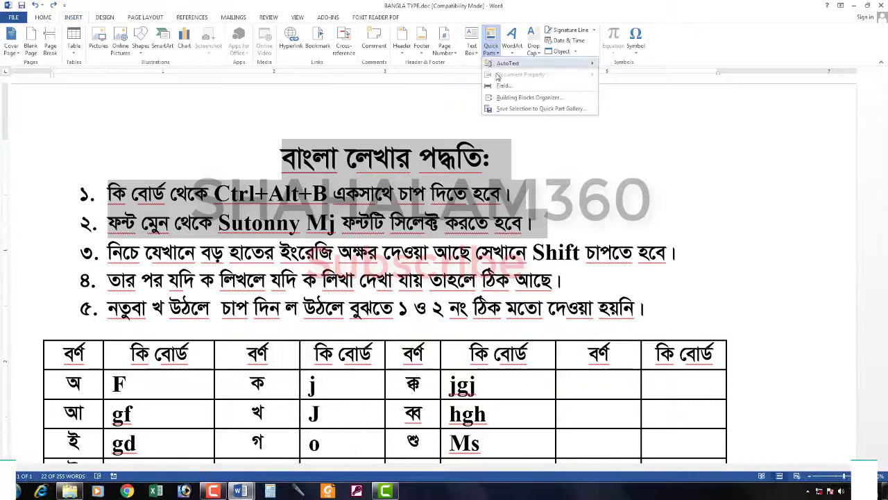
click(565, 111)
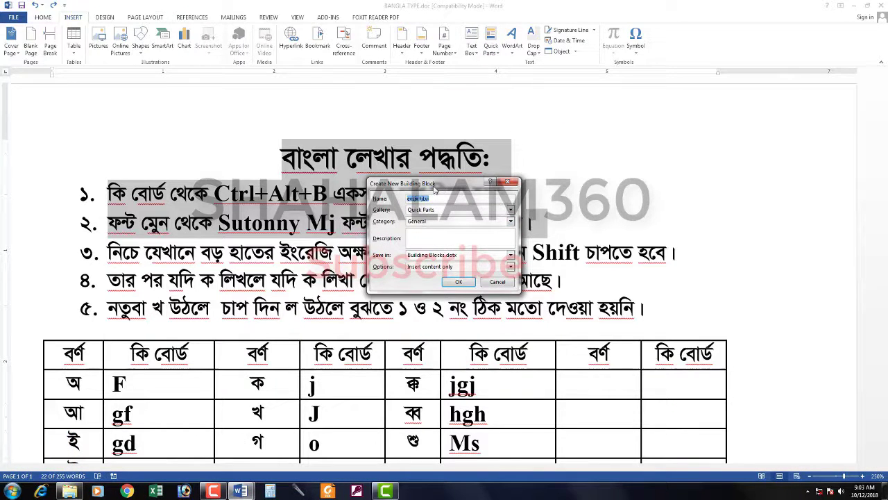
drag(438, 190, 496, 194)
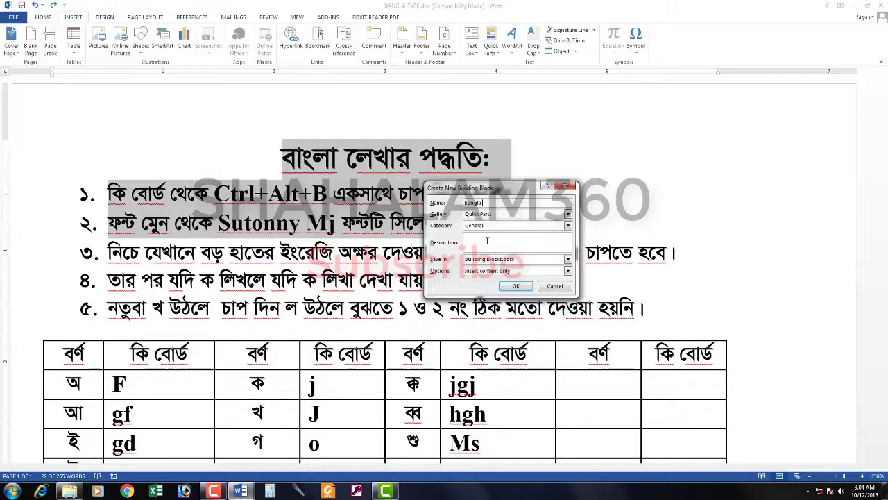
click(515, 286)
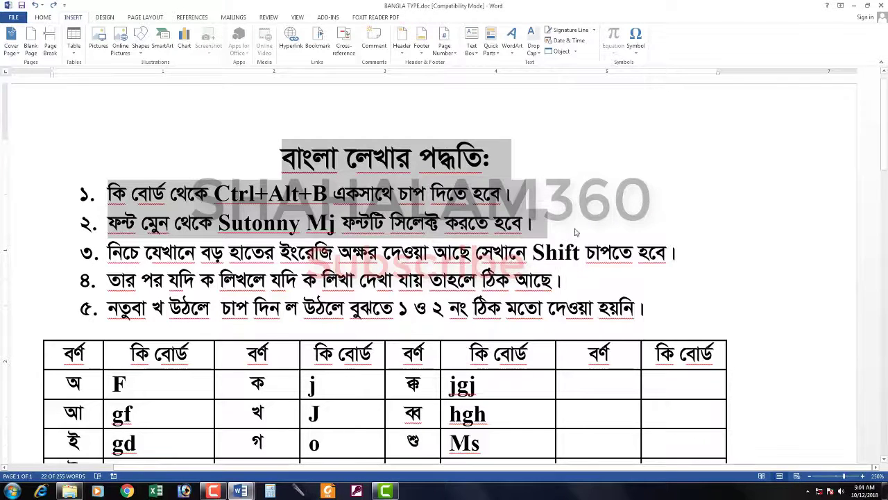
click(567, 208)
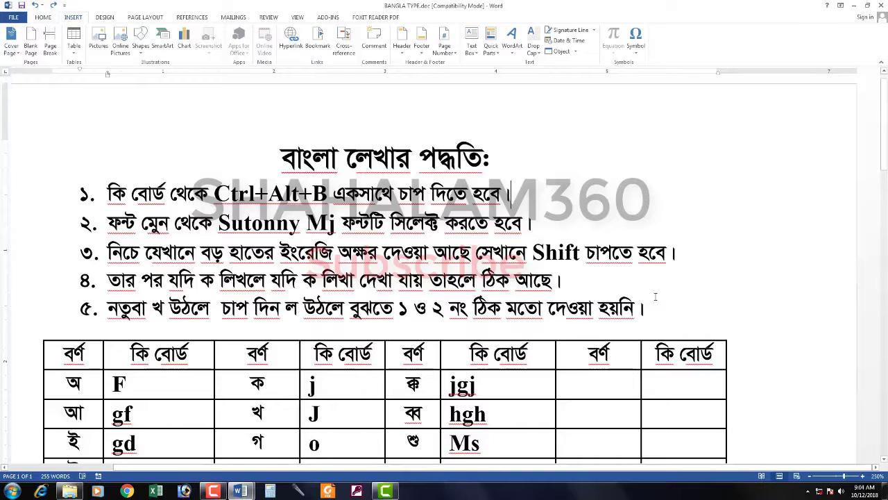
Switch to the other Word document and select its first two quick brown fox lines
scroll(654, 297, down, 10)
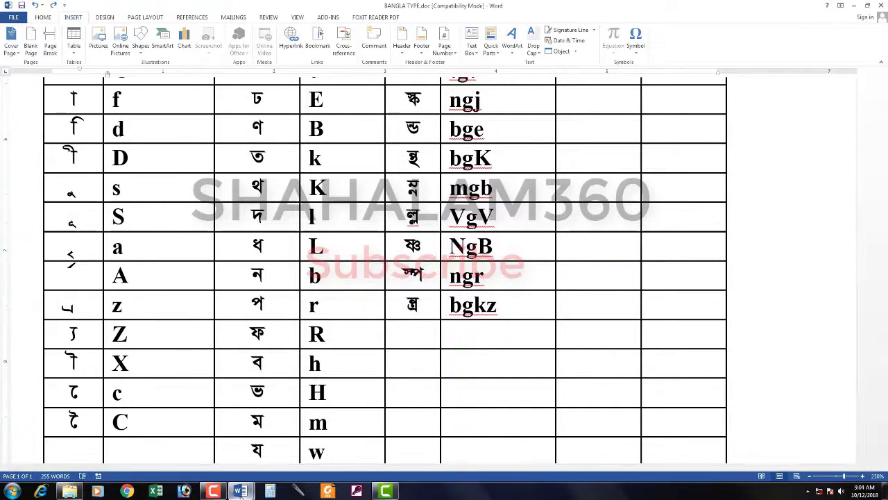
mouse_move(249, 492)
click(188, 430)
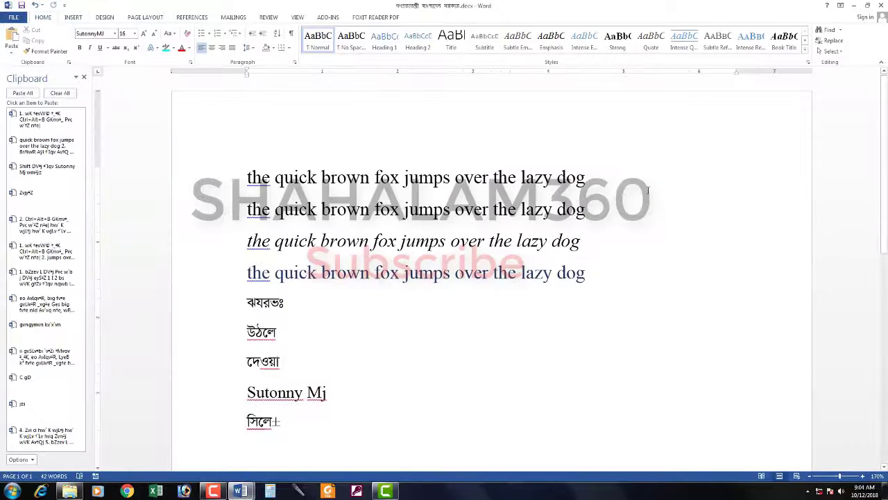
drag(587, 221, 241, 134)
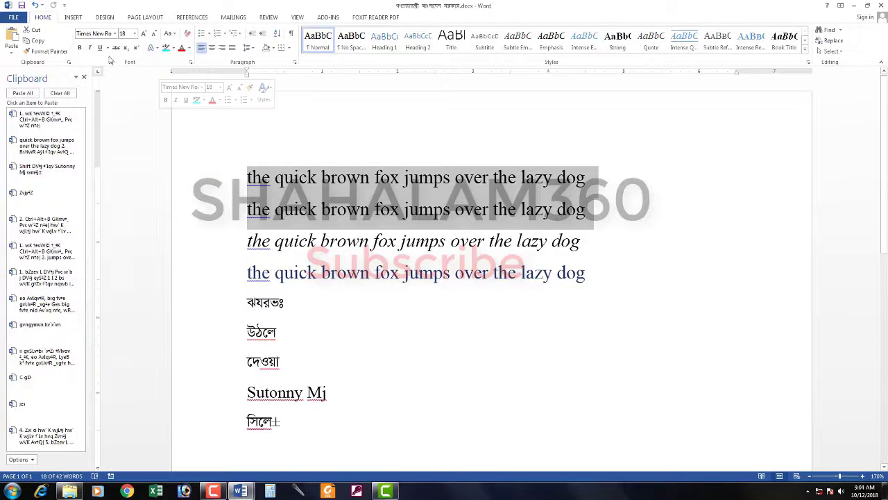
Save those two pangram lines to the Quick Part Gallery as 'the quick brown'
click(72, 19)
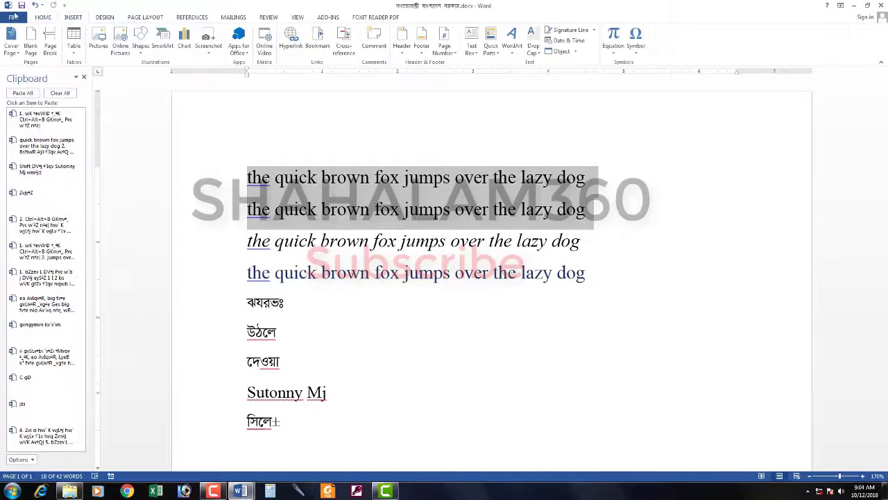
click(493, 50)
click(538, 180)
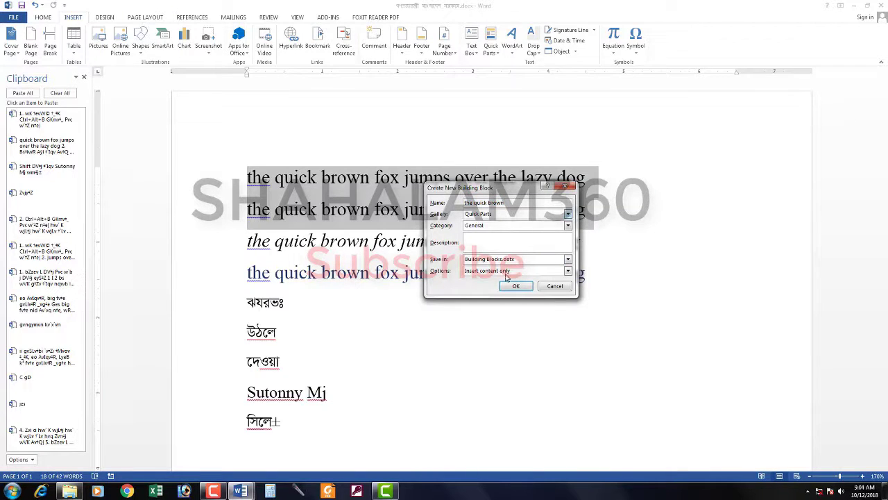
click(517, 292)
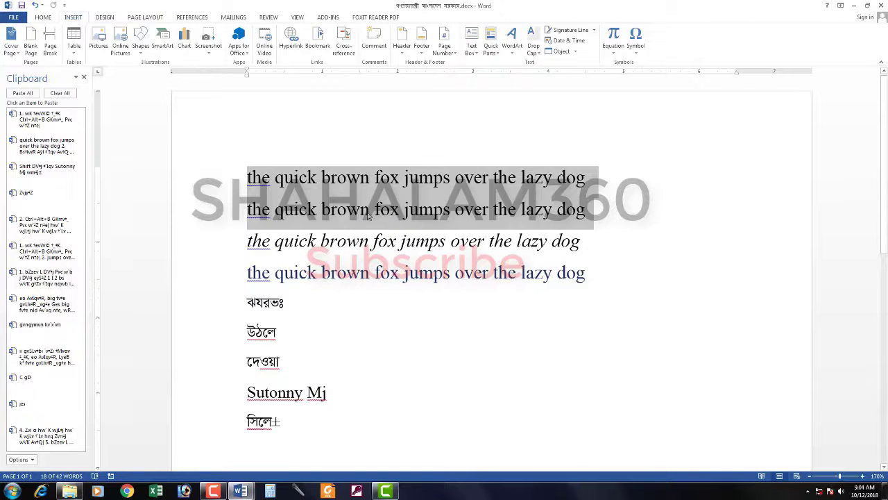
Add a ফভমযভয line below উঠলে and insert the bangla Quick Part beneath it
click(365, 301)
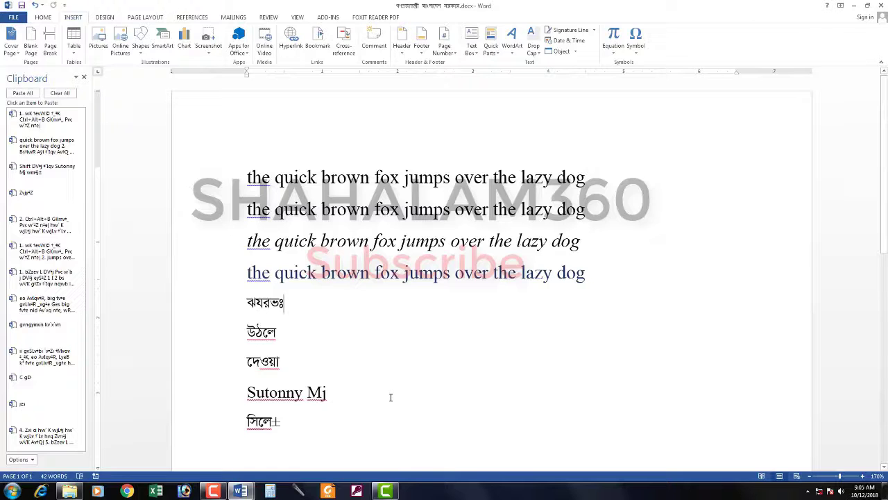
click(383, 328)
key(Return)
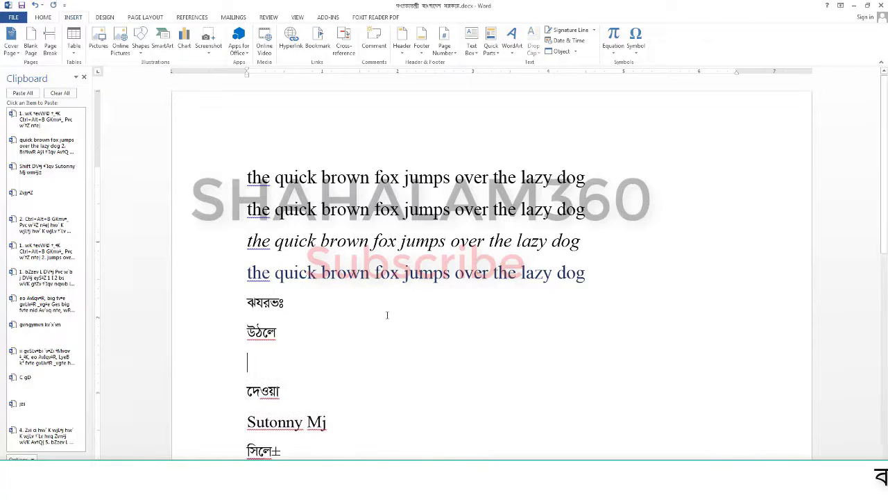
text(ফভমযভয)
key(Return)
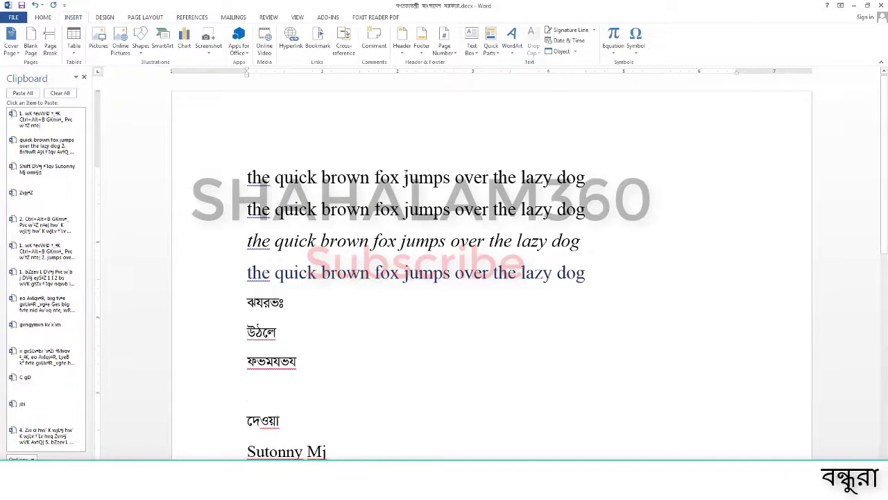
click(490, 47)
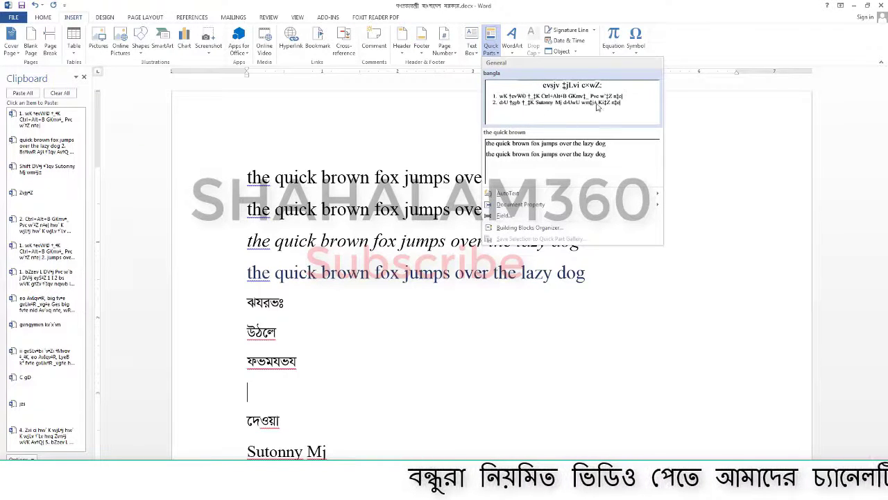
click(558, 88)
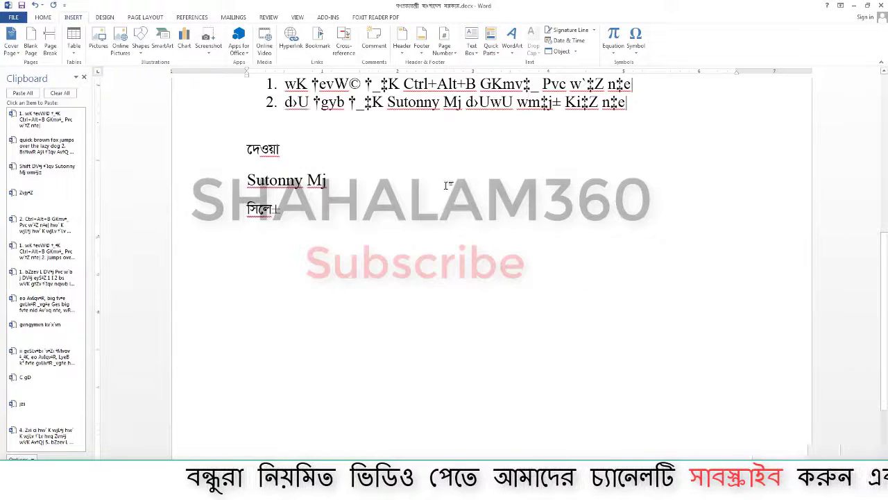
scroll(513, 295, up, 3)
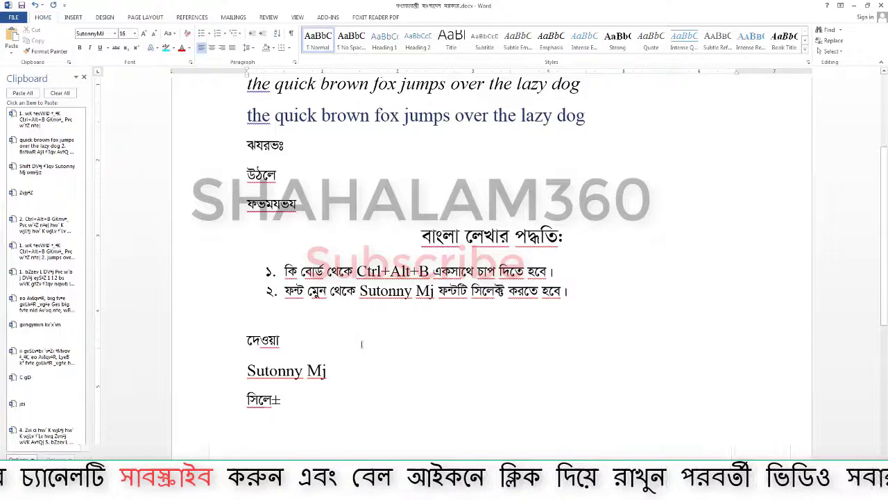
Insert the 'the quick brown' Quick Part on a new line below সিলে±
click(314, 413)
key(Return)
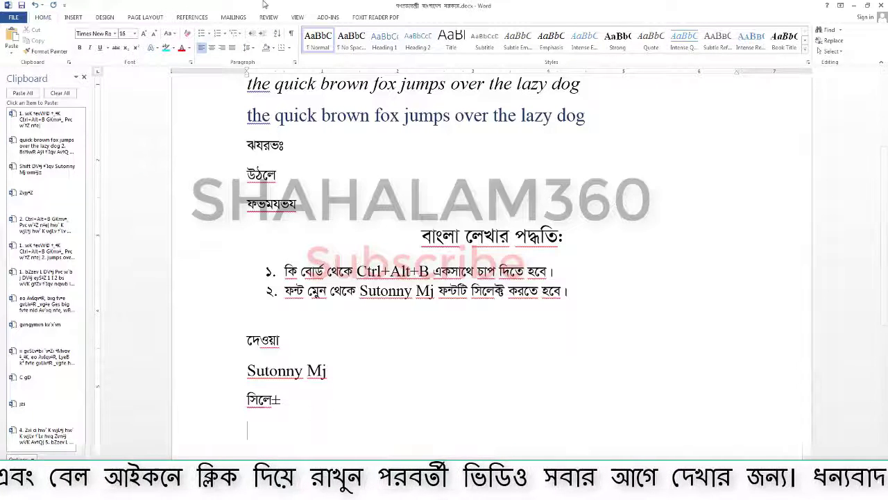
click(73, 18)
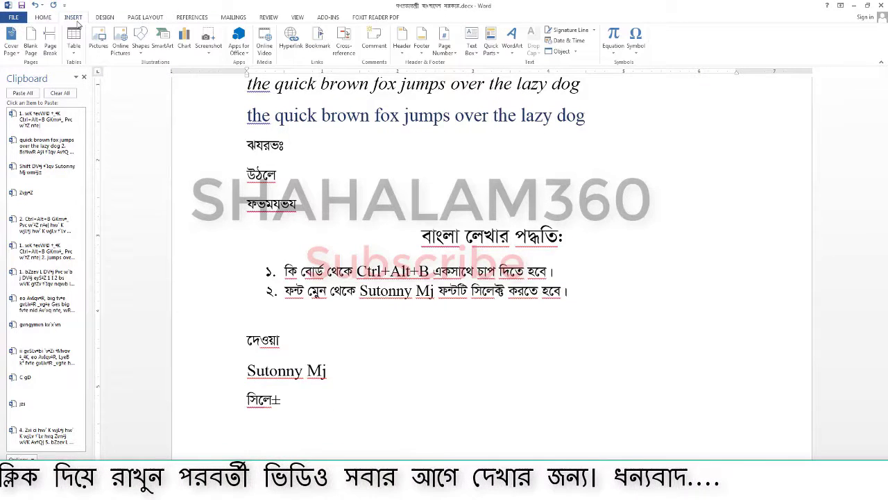
click(491, 41)
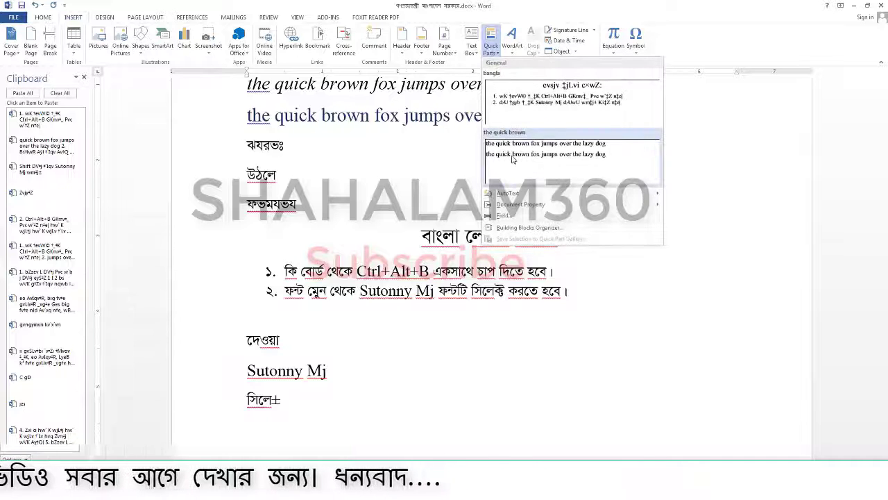
click(513, 147)
scroll(370, 200, up, 4)
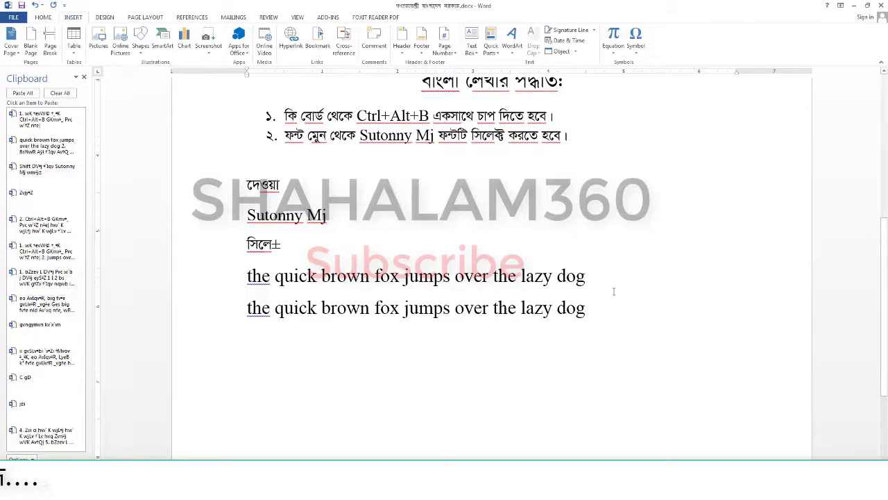
drag(596, 283, 215, 277)
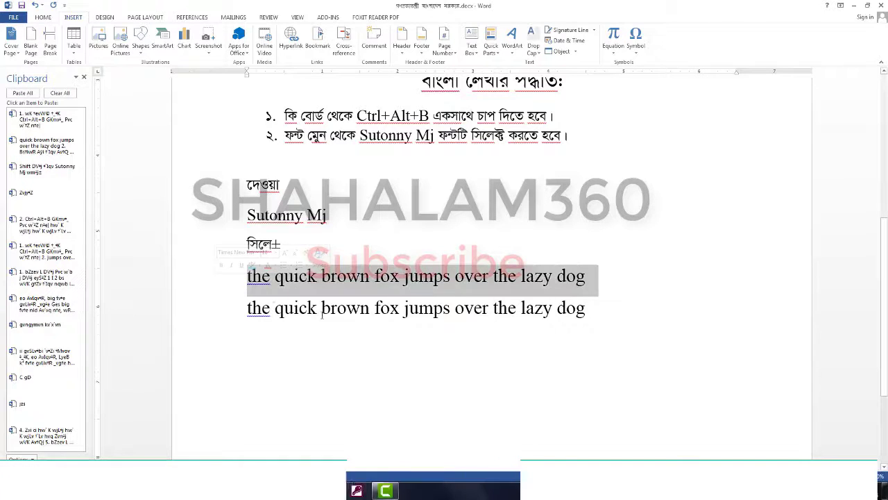
click(445, 307)
drag(595, 278, 232, 273)
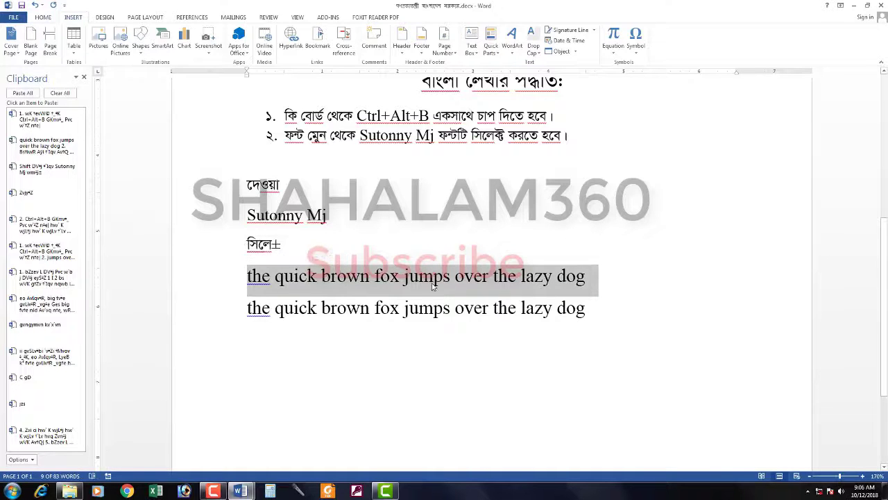
click(416, 318)
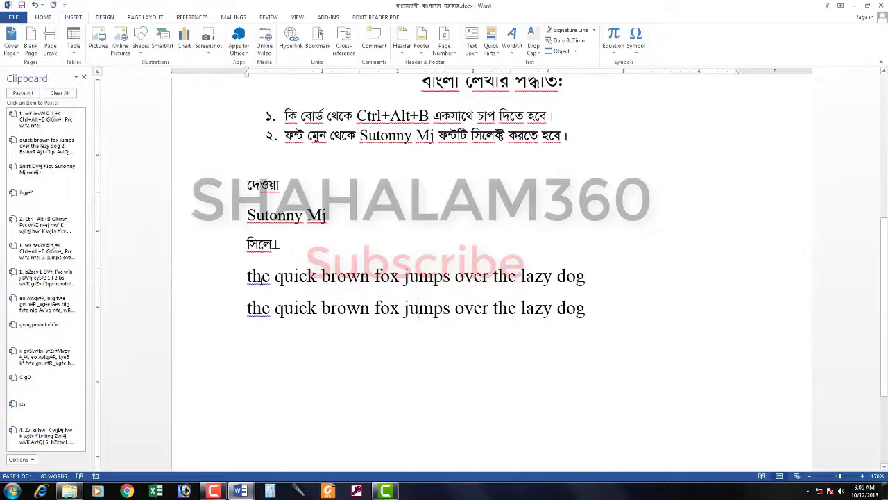
scroll(442, 314, up, 2)
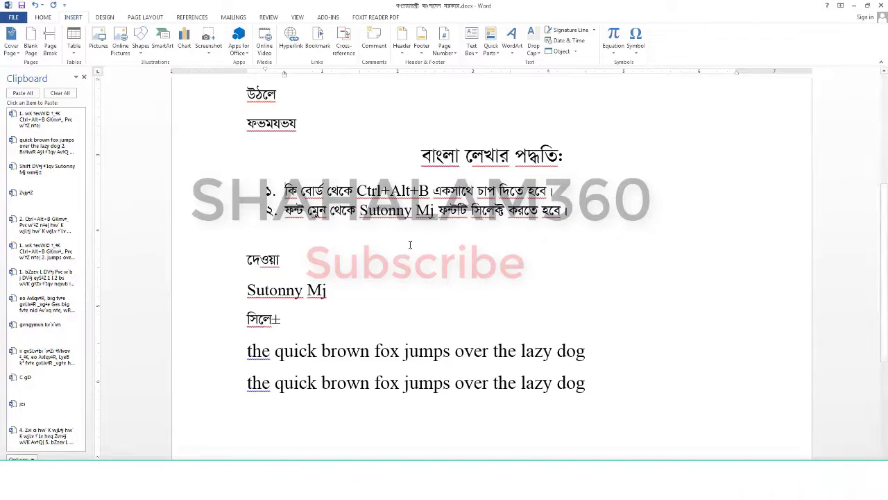
scroll(620, 317, up, 1)
scroll(546, 271, up, 6)
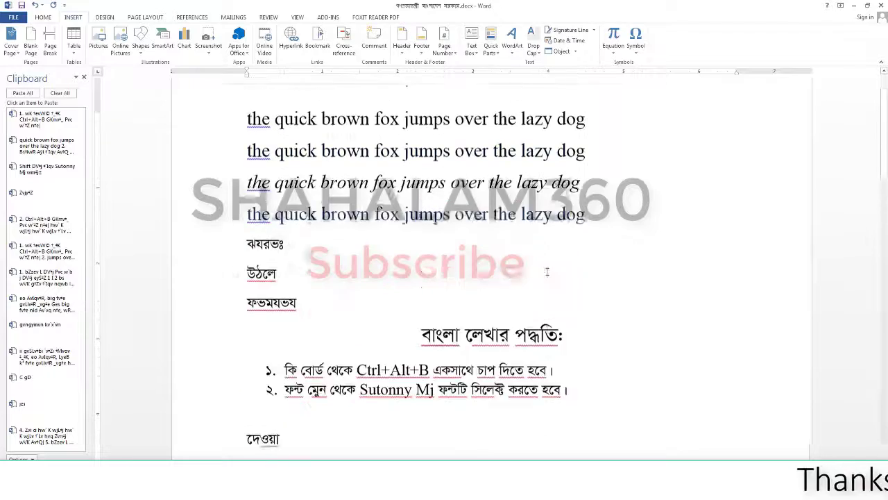
scroll(542, 268, down, 2)
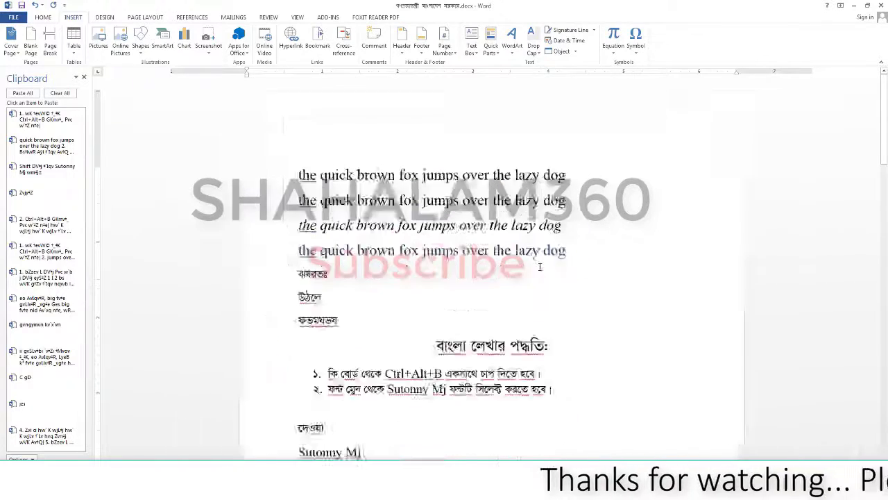
scroll(513, 271, up, 2)
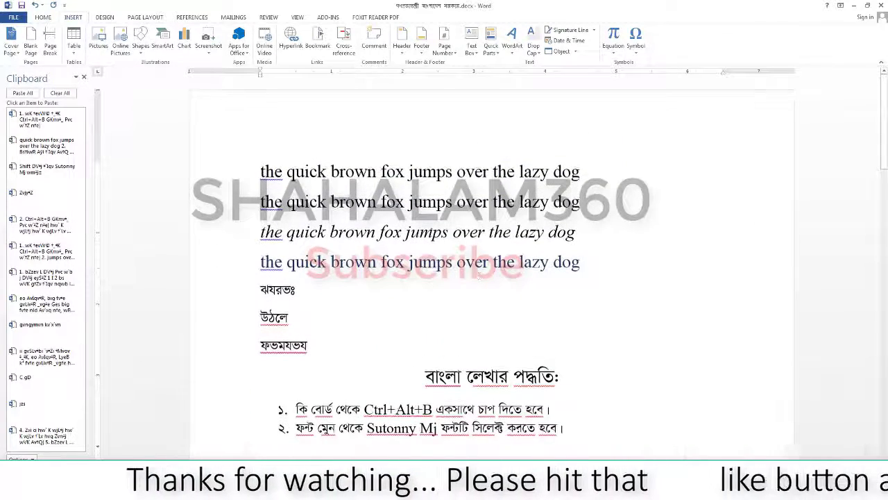
scroll(401, 169, up, 2)
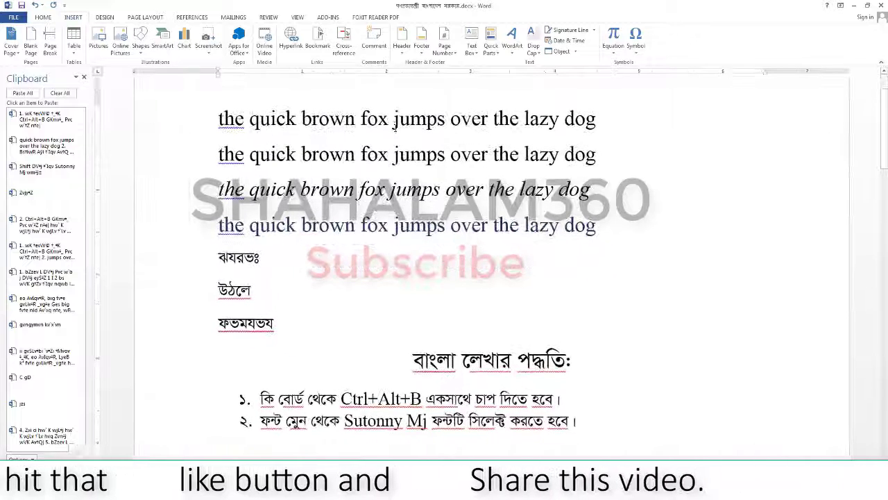
Start a multi-word selection with the opening word 'the' of the first pangram line
double_click(414, 120)
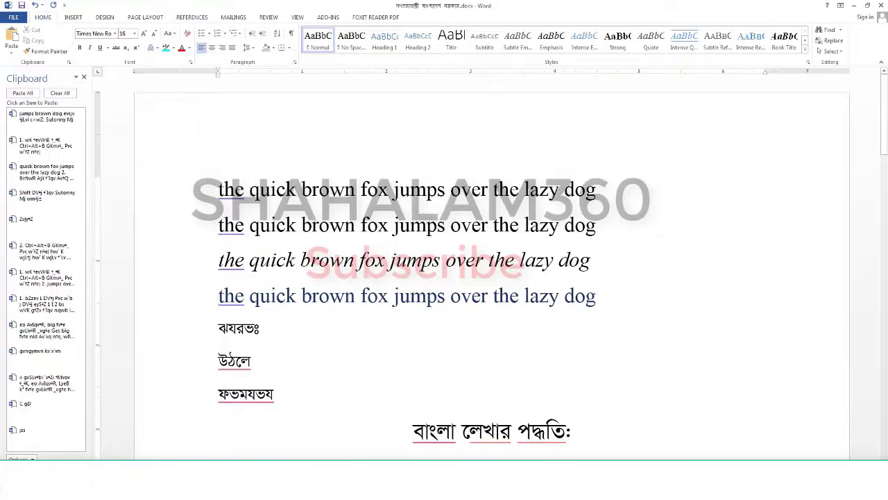
key(ctrl+a)
click(219, 194)
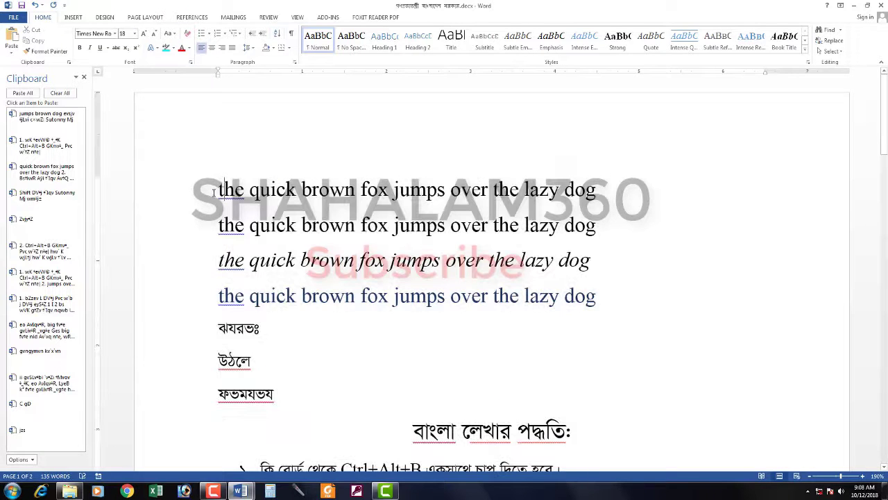
drag(220, 194, 245, 198)
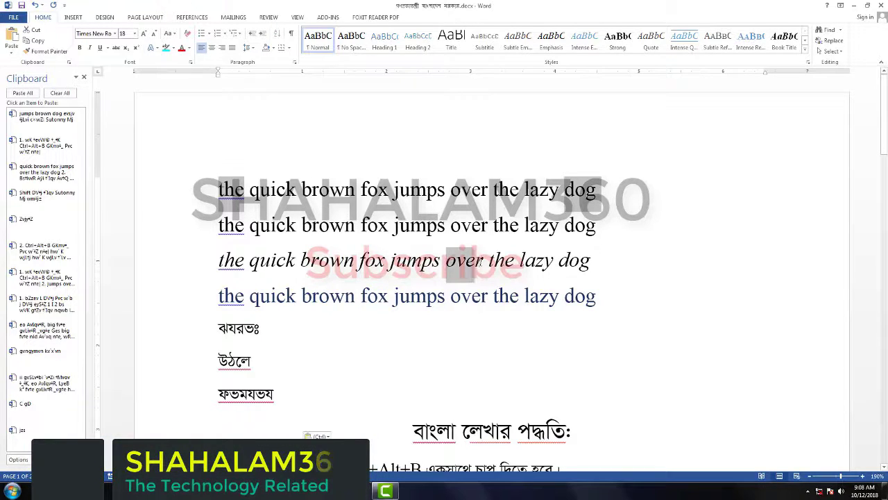
scroll(555, 330, down, 3)
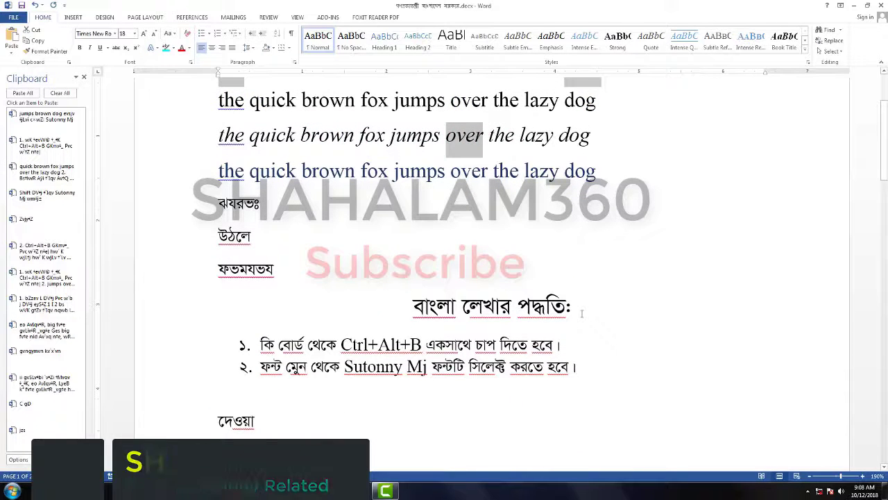
text(Sutonny Mj)
Add the Bengali heading, 'Ctrl+Alt+B' and 'jumps' to the selection and copy them all
click(455, 342)
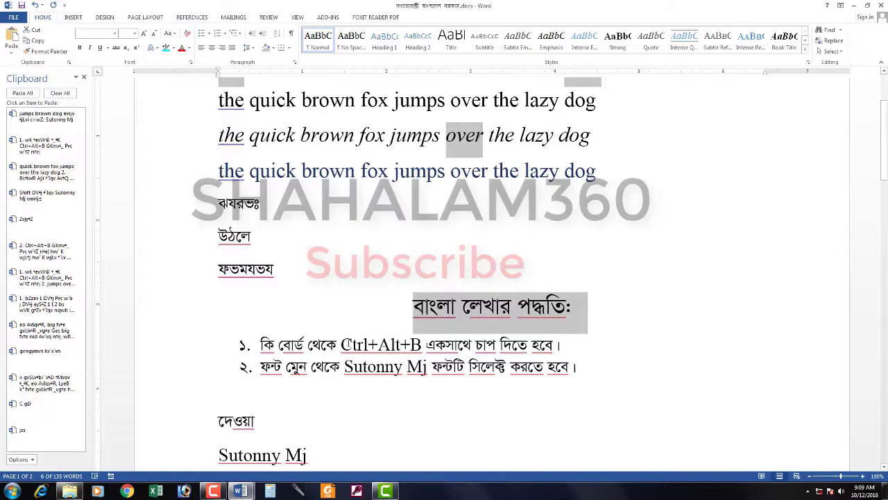
drag(341, 344, 421, 345)
scroll(413, 346, up, 3)
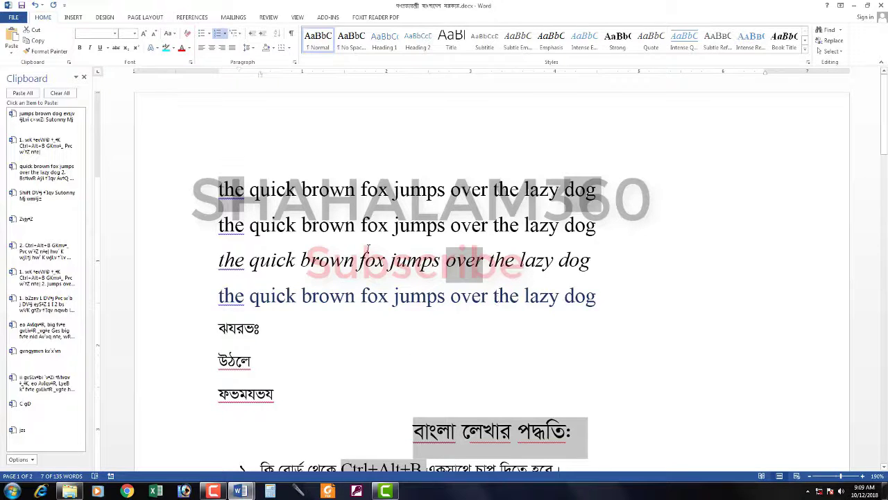
drag(393, 194, 446, 196)
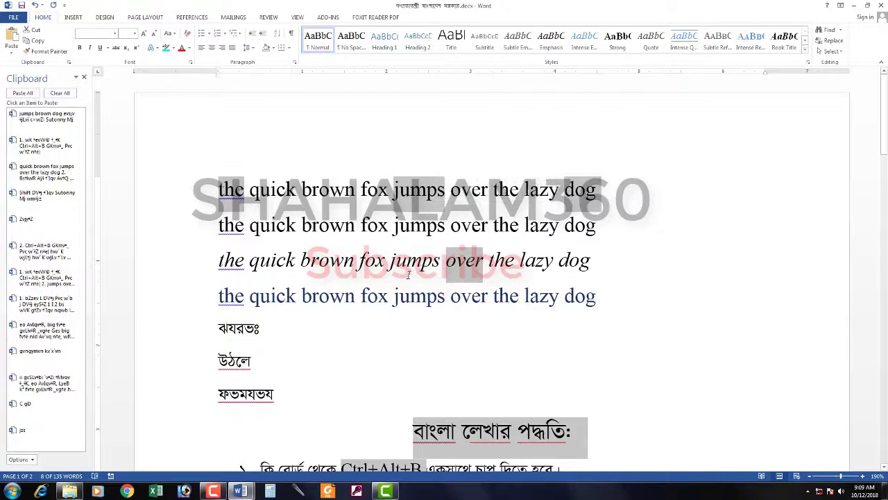
click(33, 41)
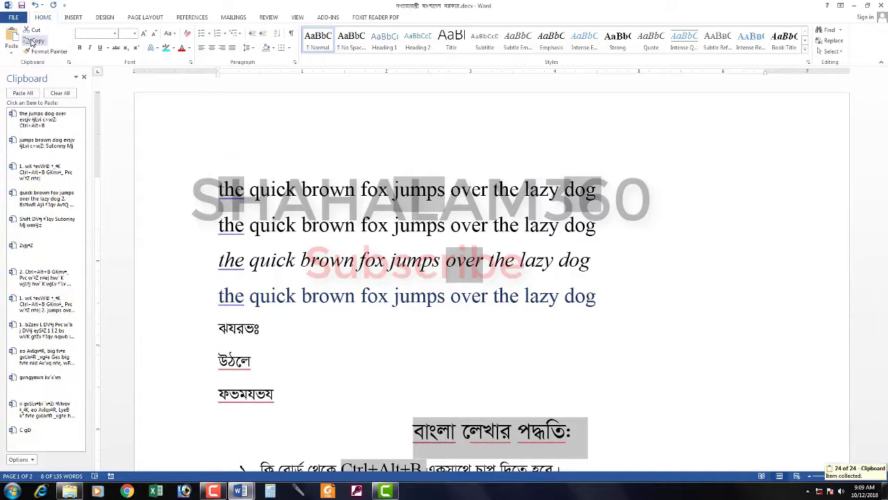
scroll(297, 370, down, 9)
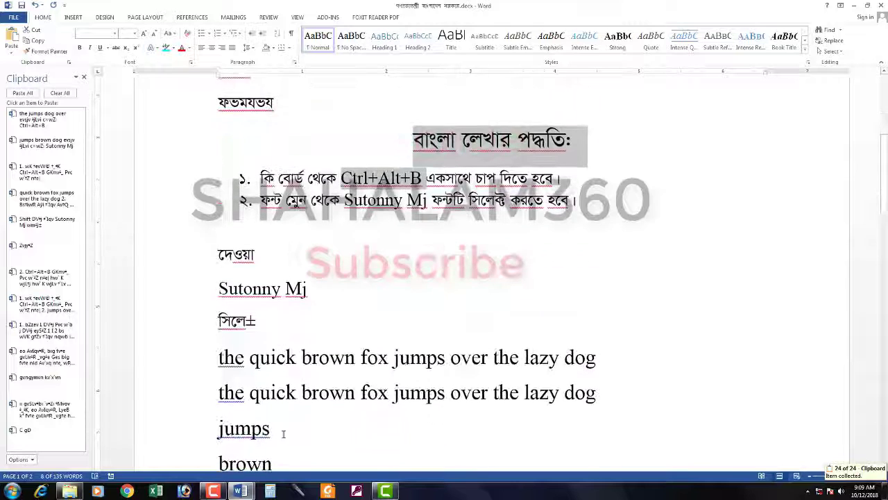
Paste the collected words into Document3
scroll(286, 431, up, 5)
key(alt+Tab)
key(ctrl+v)
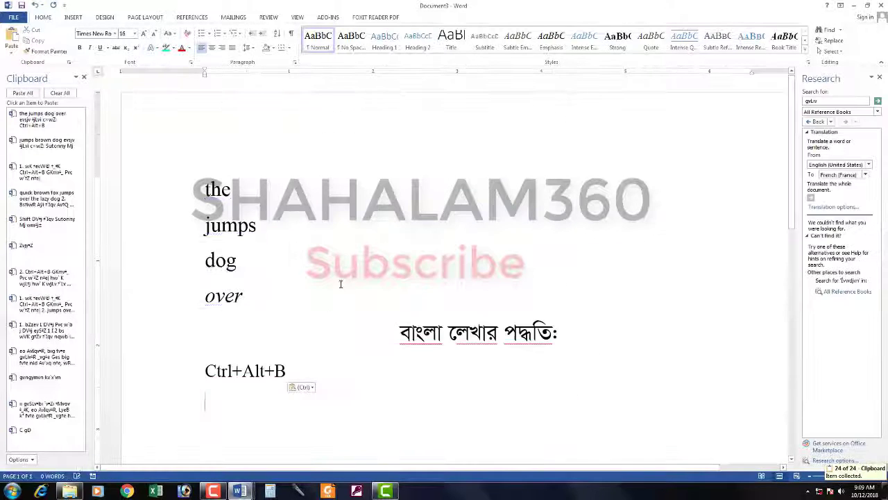
scroll(327, 281, down, 3)
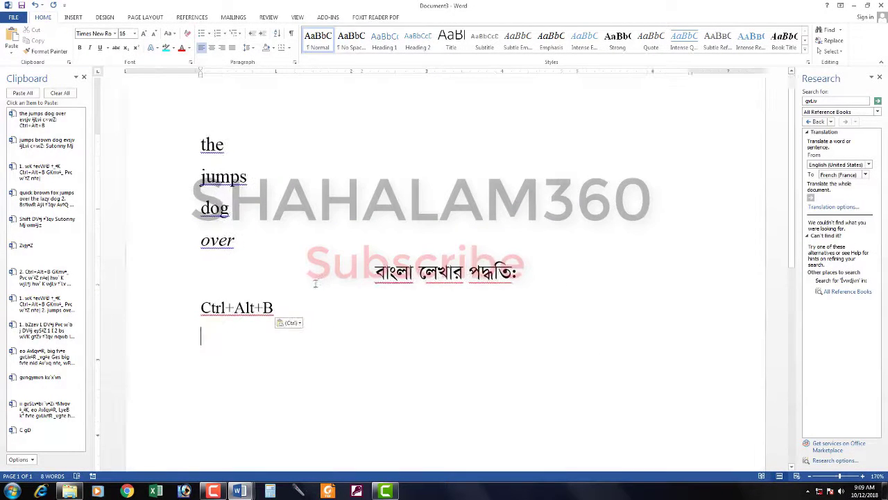
Close the Clipboard and Research panes and return to the Bengali document
click(84, 77)
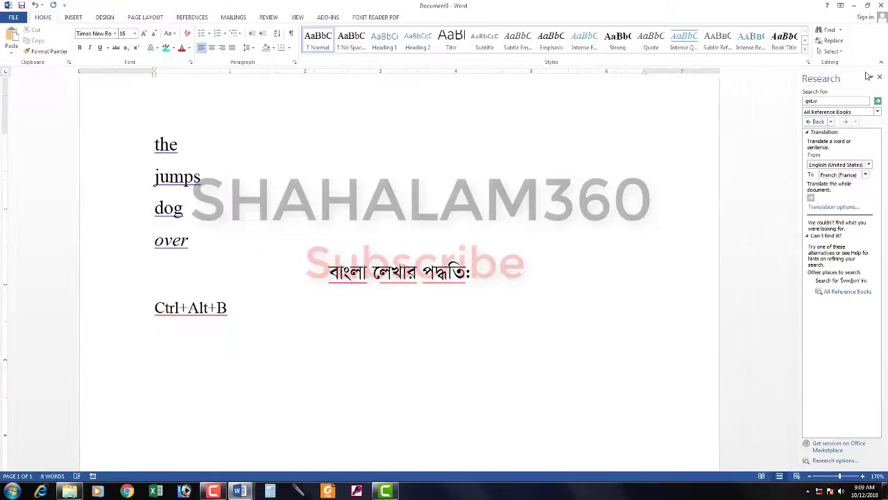
click(880, 78)
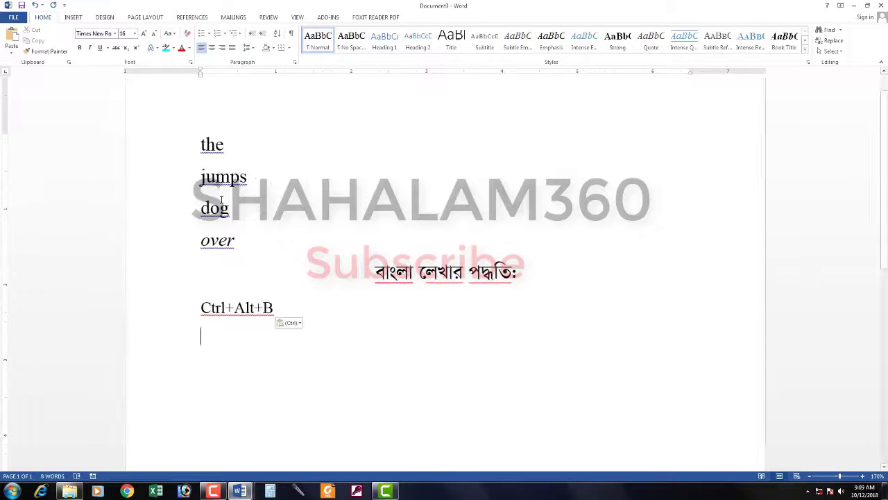
scroll(206, 219, up, 3)
mouse_move(240, 490)
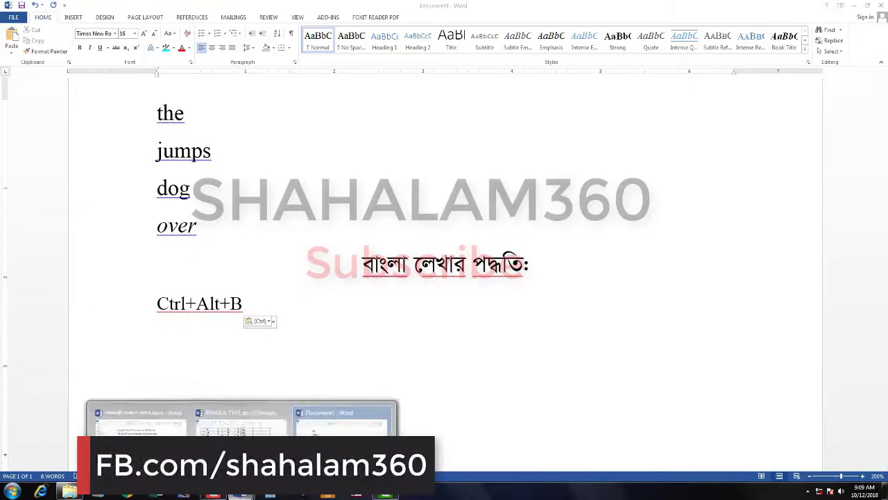
click(238, 361)
Copy the word 'brown' from the first pangram line
click(303, 347)
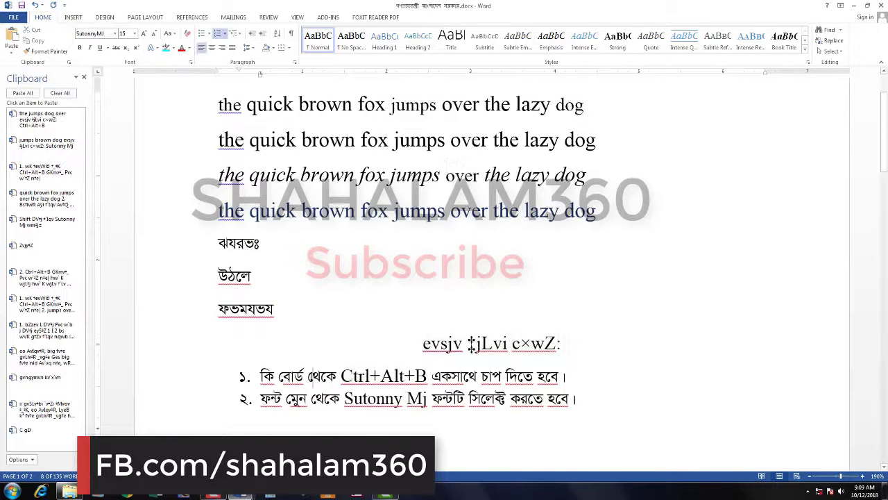
scroll(302, 347, down, 3)
scroll(302, 347, down, 2)
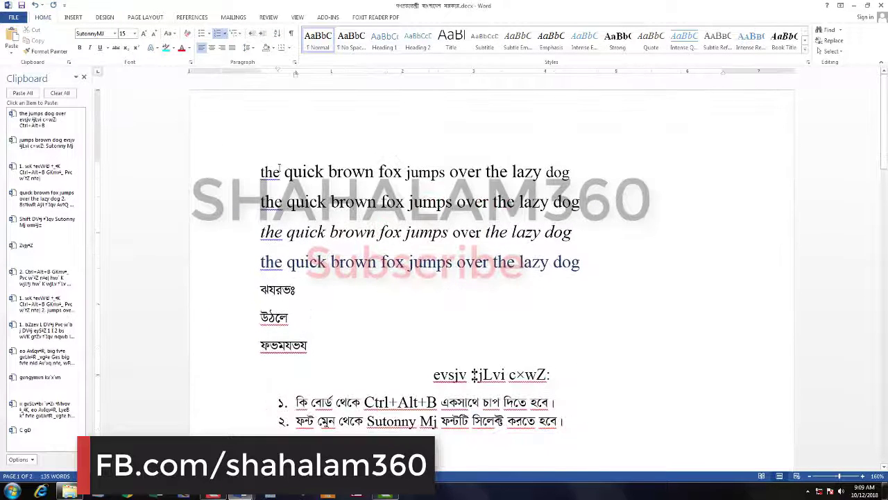
drag(284, 172, 378, 172)
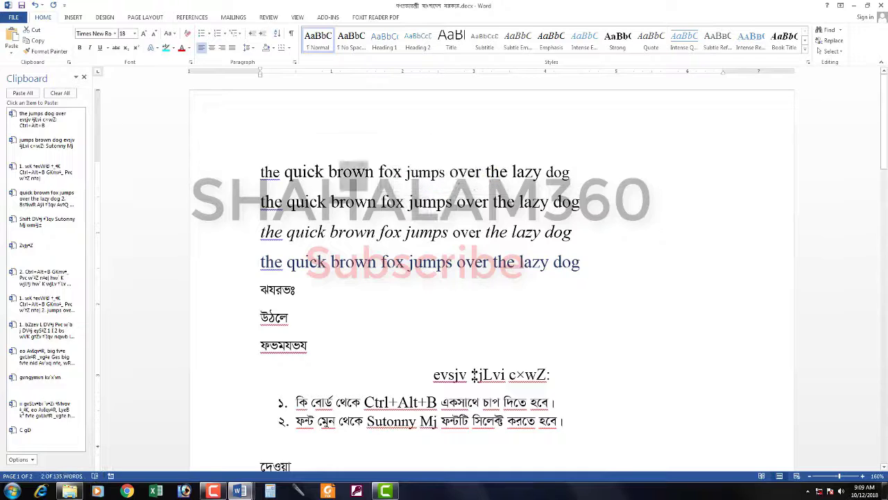
click(261, 173)
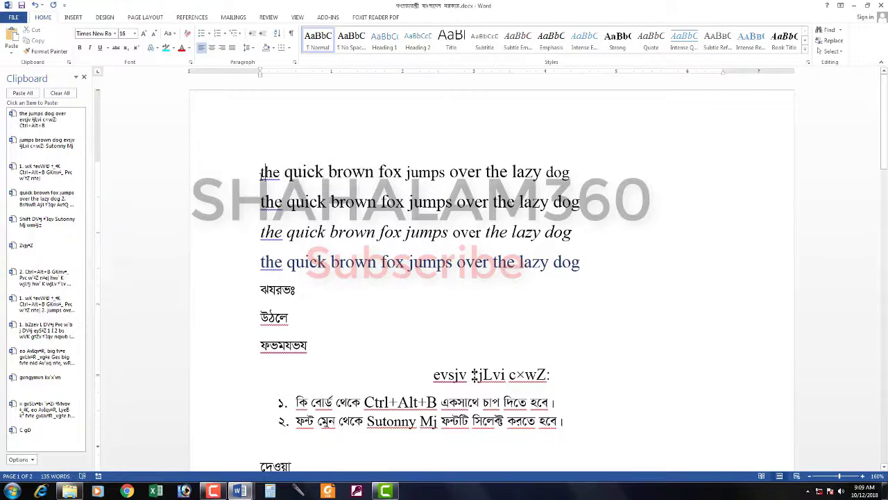
drag(329, 171, 375, 174)
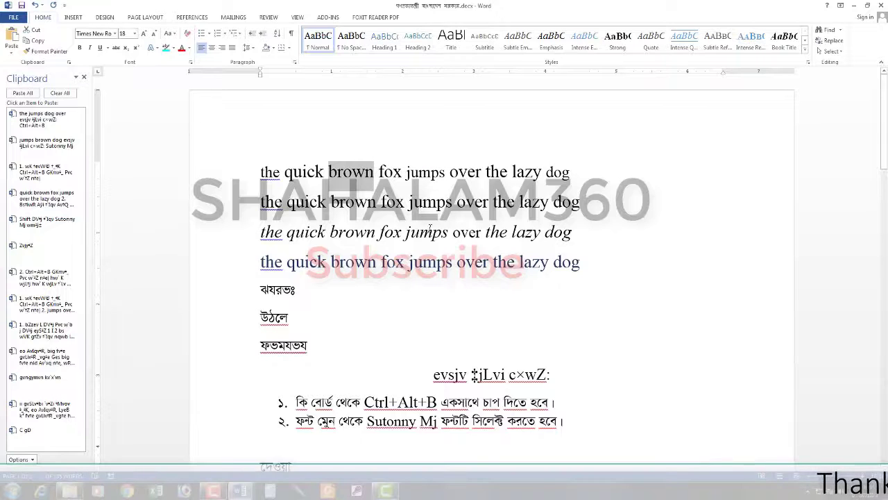
key(ctrl+c)
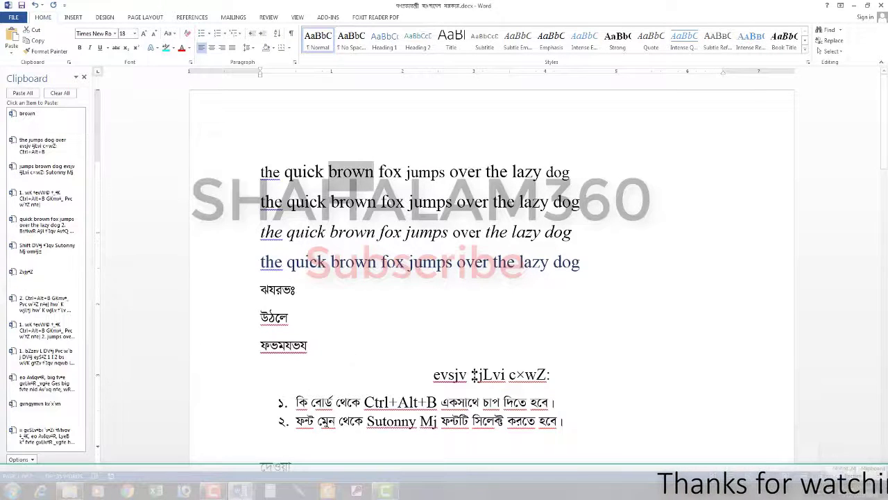
Paste 'brown' into Document3, then bring BANGLA TYPE.doc to the front
click(239, 491)
click(343, 437)
key(ctrl+v)
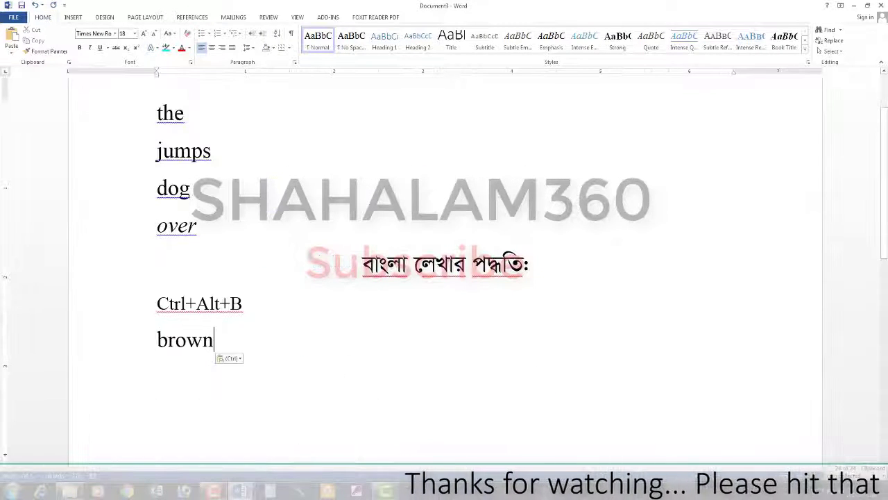
click(240, 491)
click(240, 436)
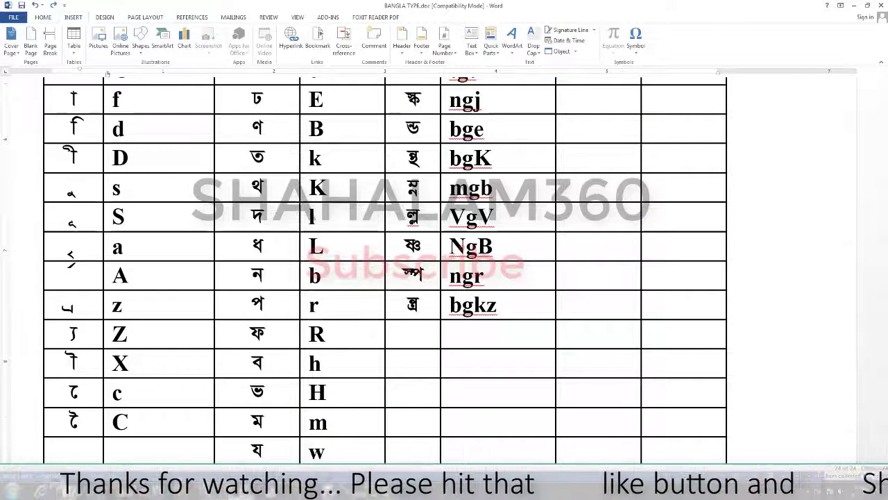
Select the 'l' key-table entry and 'Sutonny Mj' in BANGLA TYPE.doc, then return to Document3
mouse_move(239, 491)
click(241, 435)
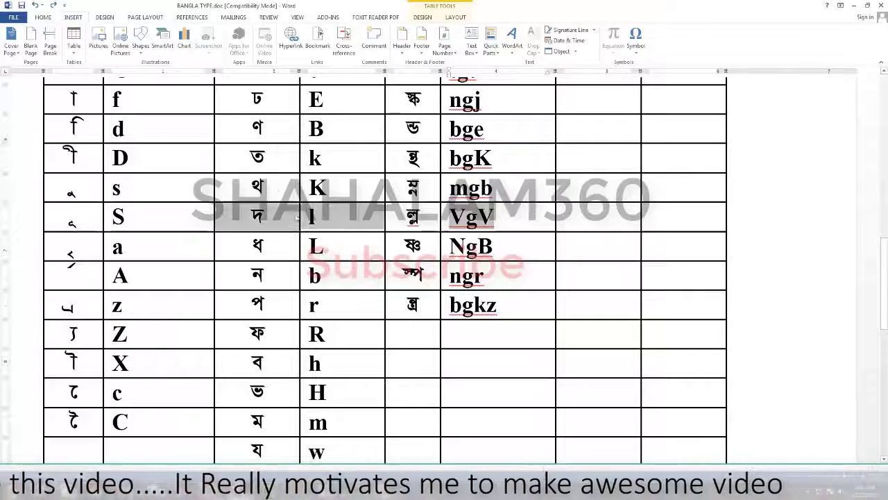
drag(265, 157, 246, 152)
scroll(246, 152, up, 10)
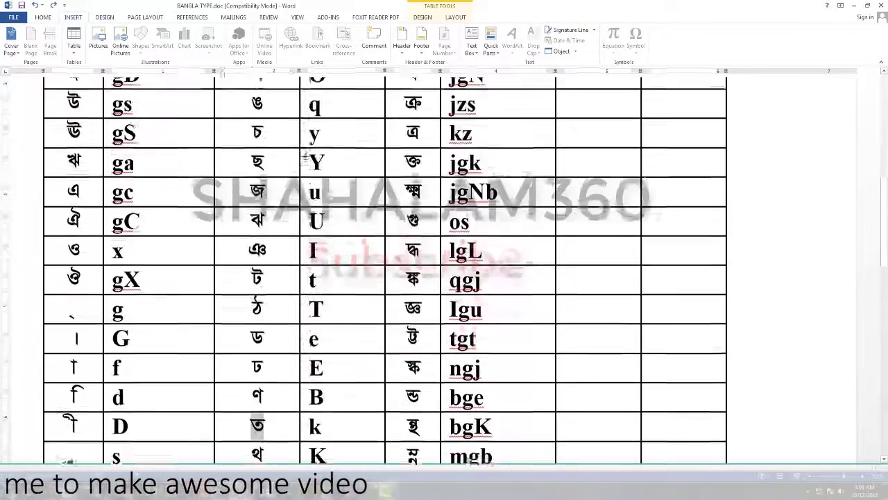
scroll(247, 135, up, 4)
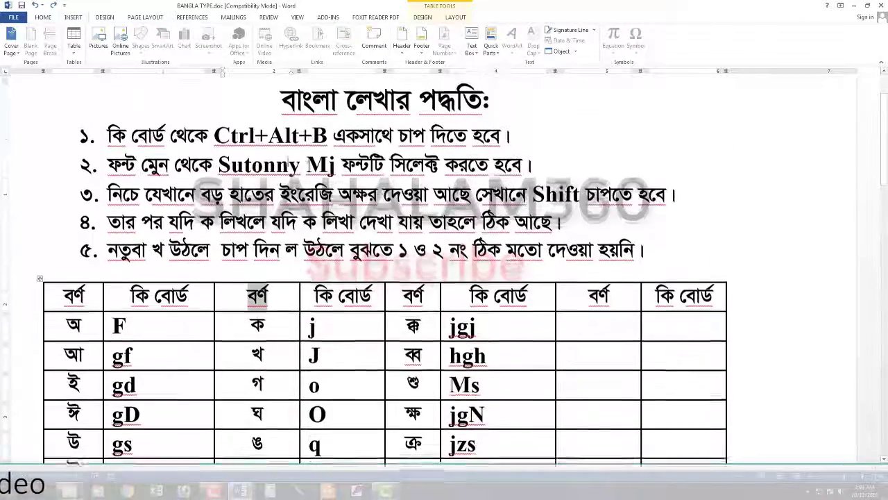
drag(338, 170, 218, 168)
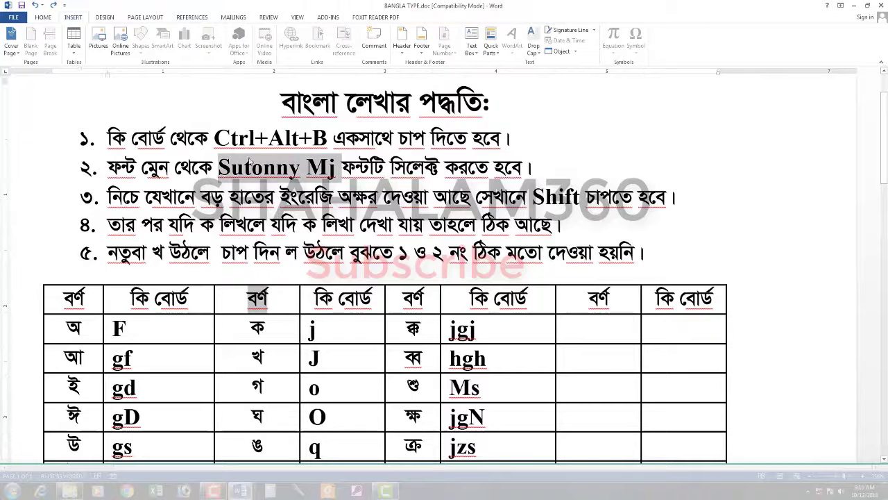
key(alt+Tab)
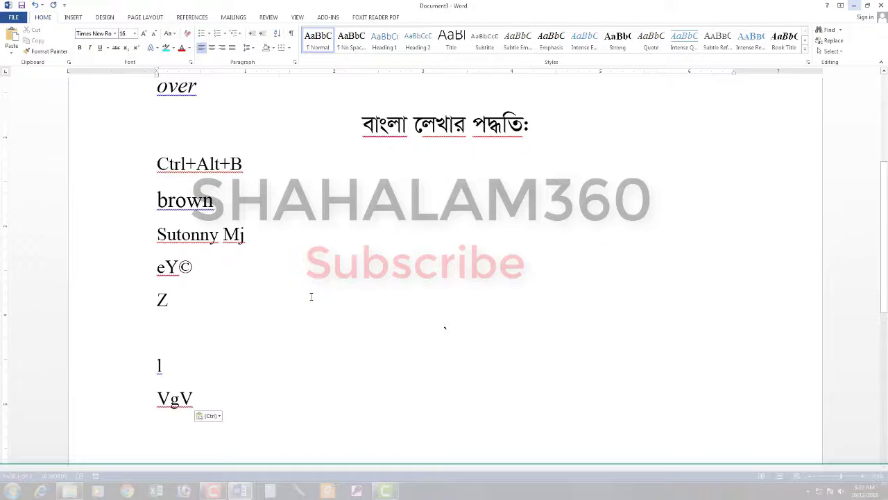